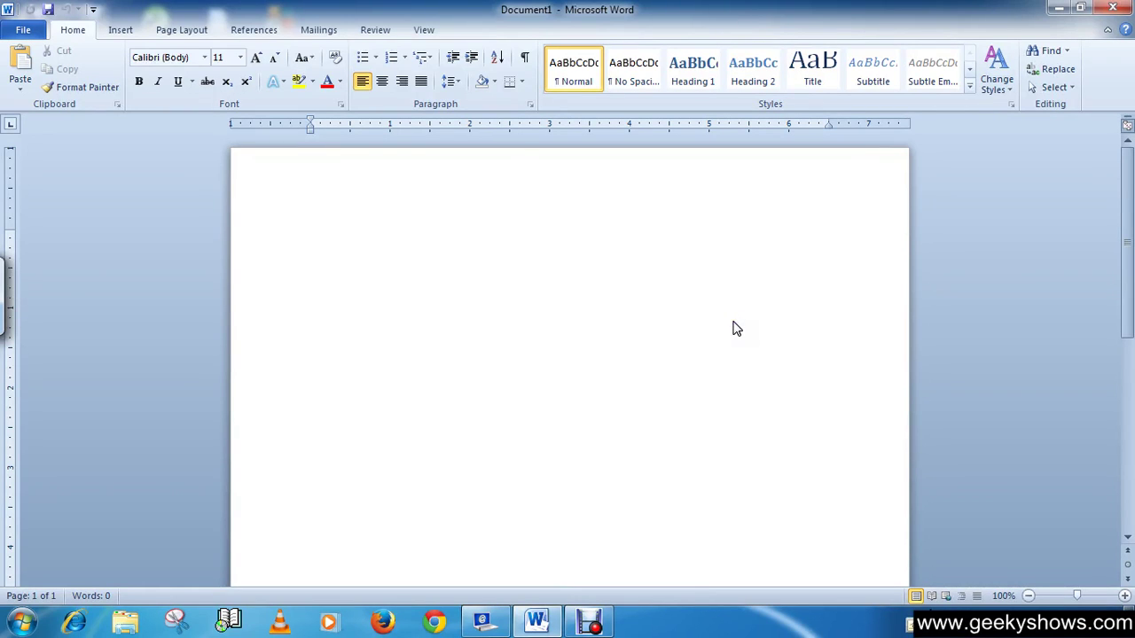
Start the Step by Step Mail Merge Wizard, choose Labels as the document type and continue to the starting document stage.
click(386, 227)
click(318, 30)
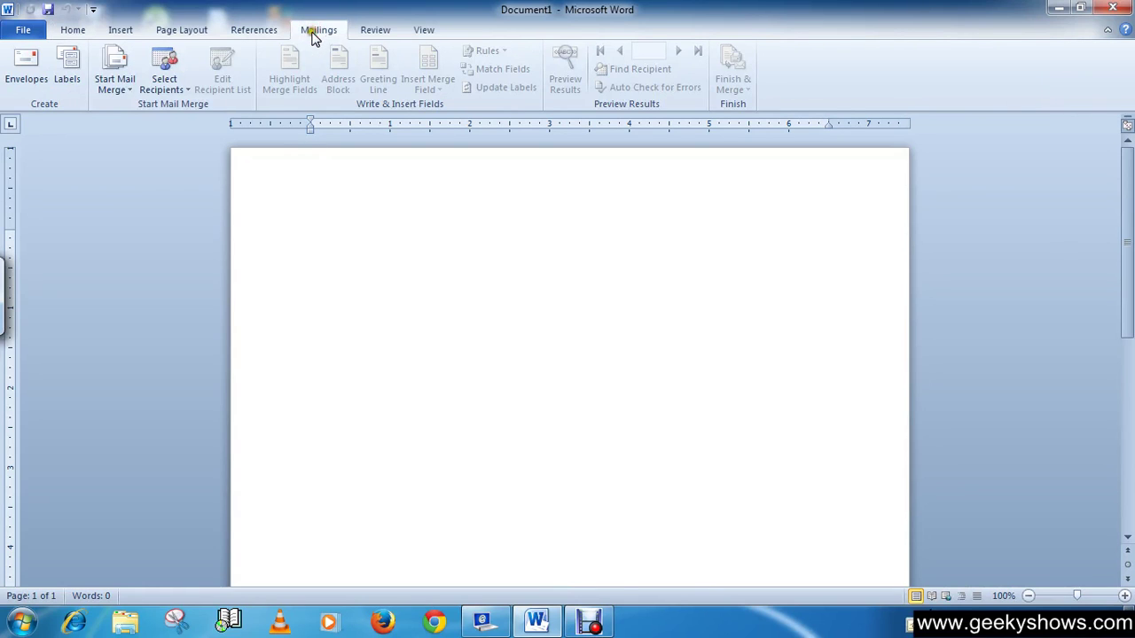
click(135, 101)
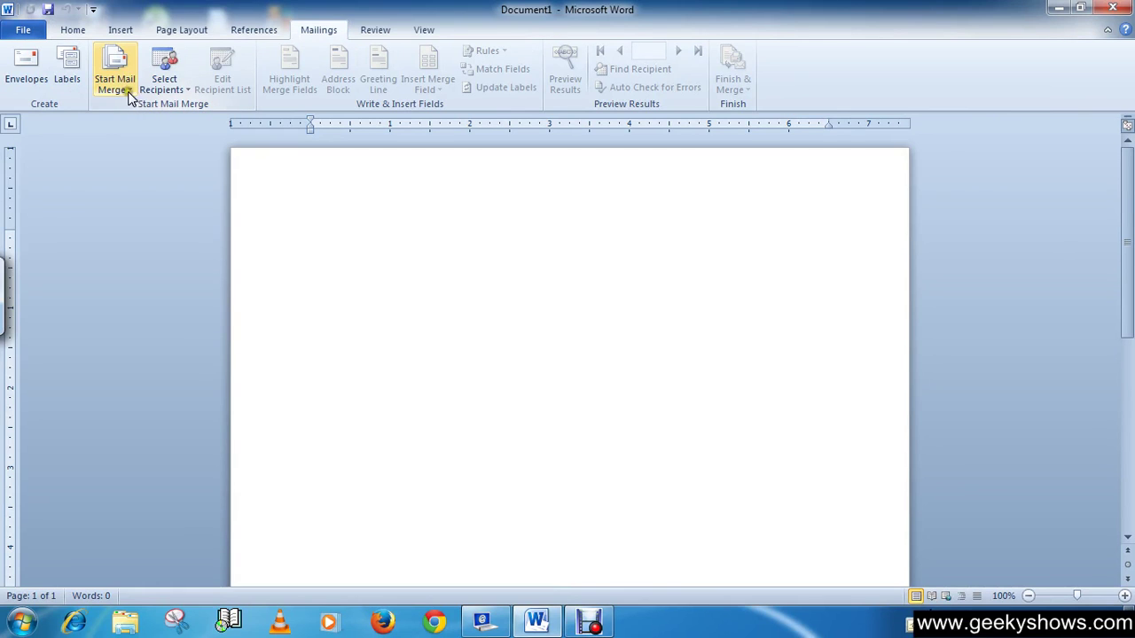
click(129, 89)
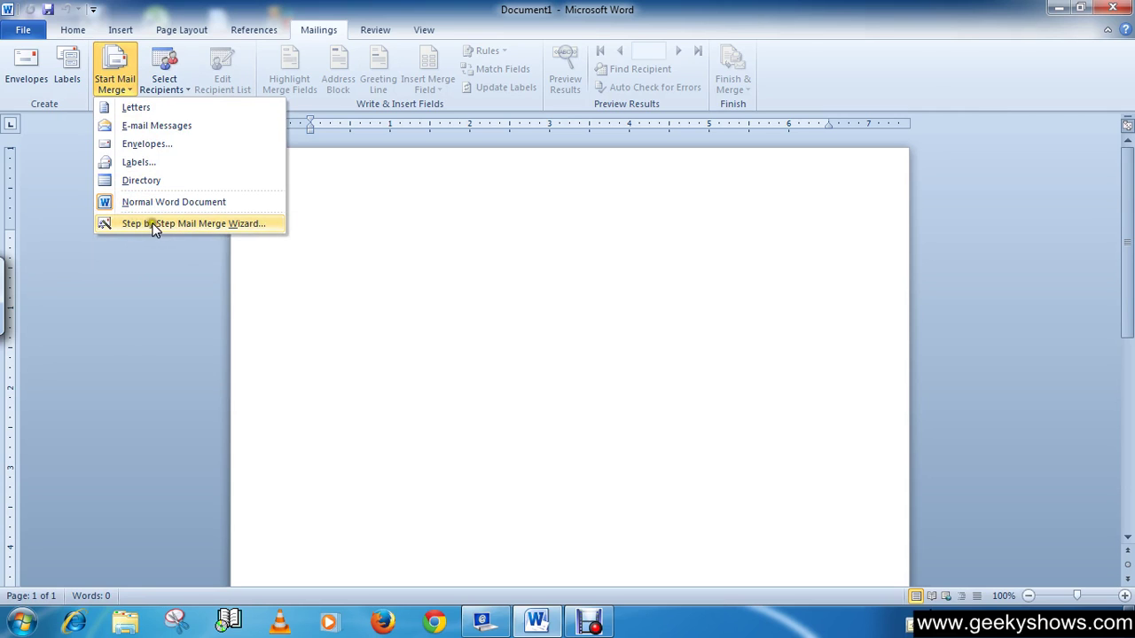
click(253, 226)
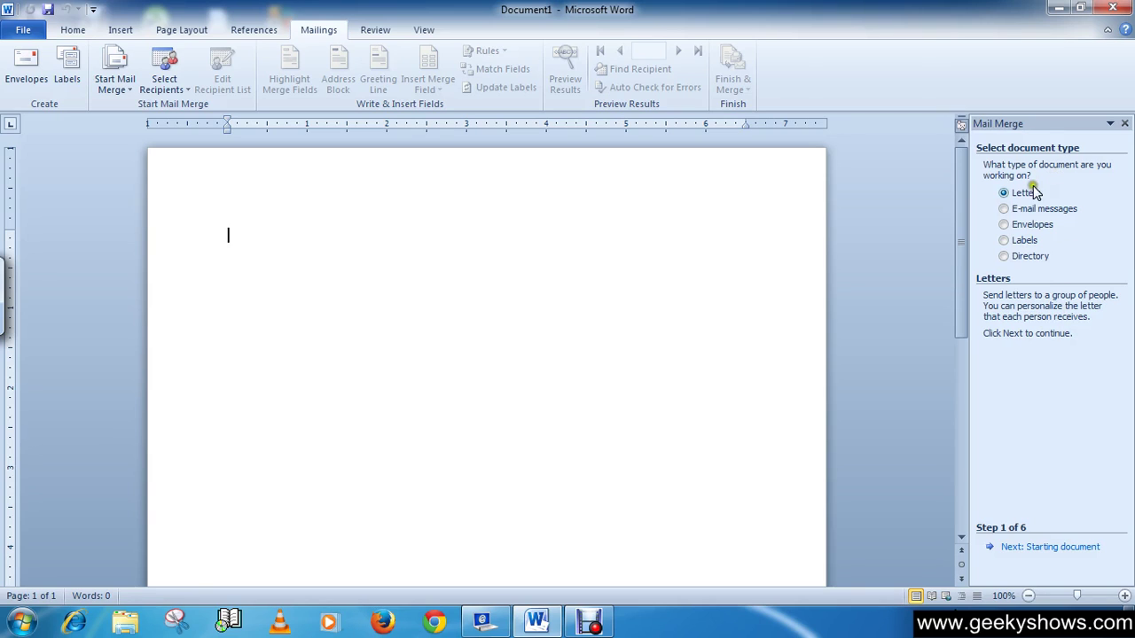
click(1006, 241)
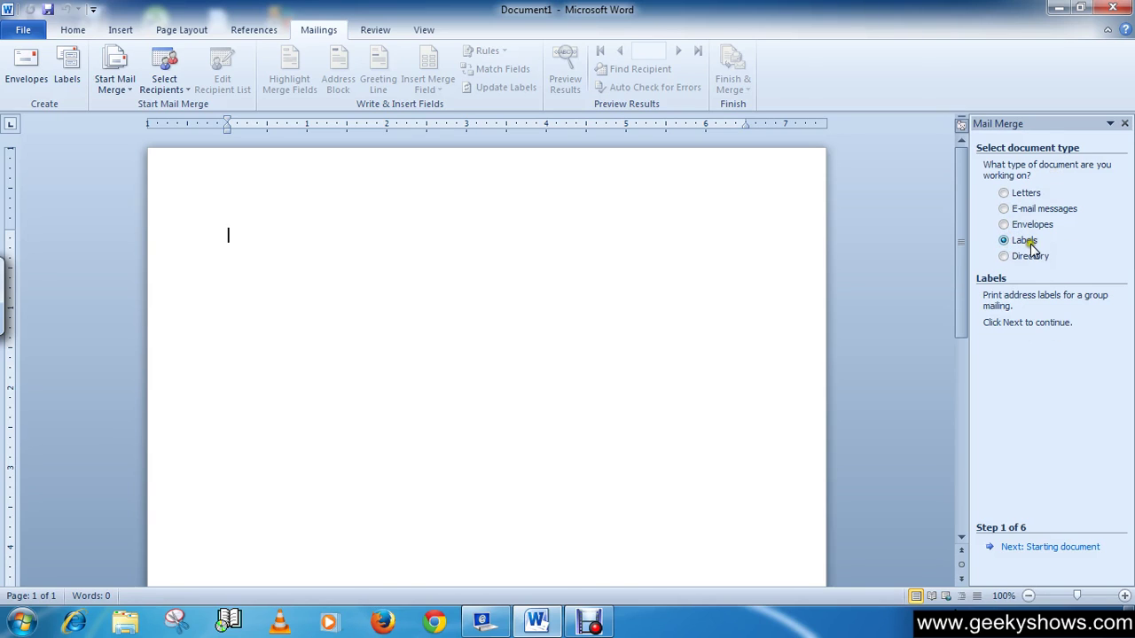
click(1062, 547)
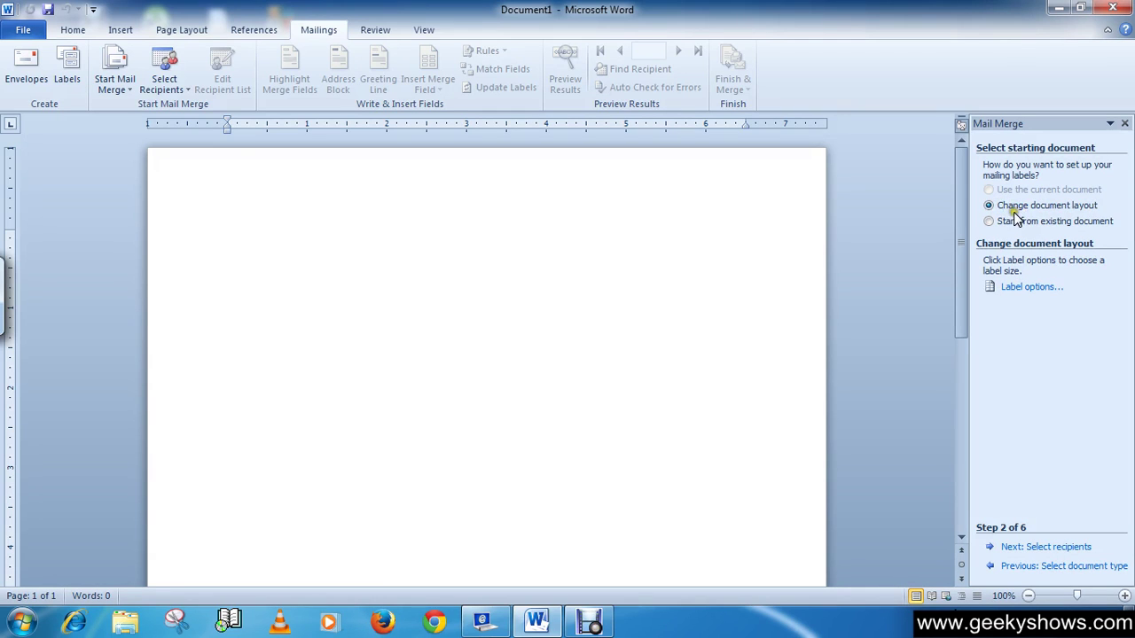
Open the label options for the document layout and set the label vendor to Avery US Letter.
click(1039, 288)
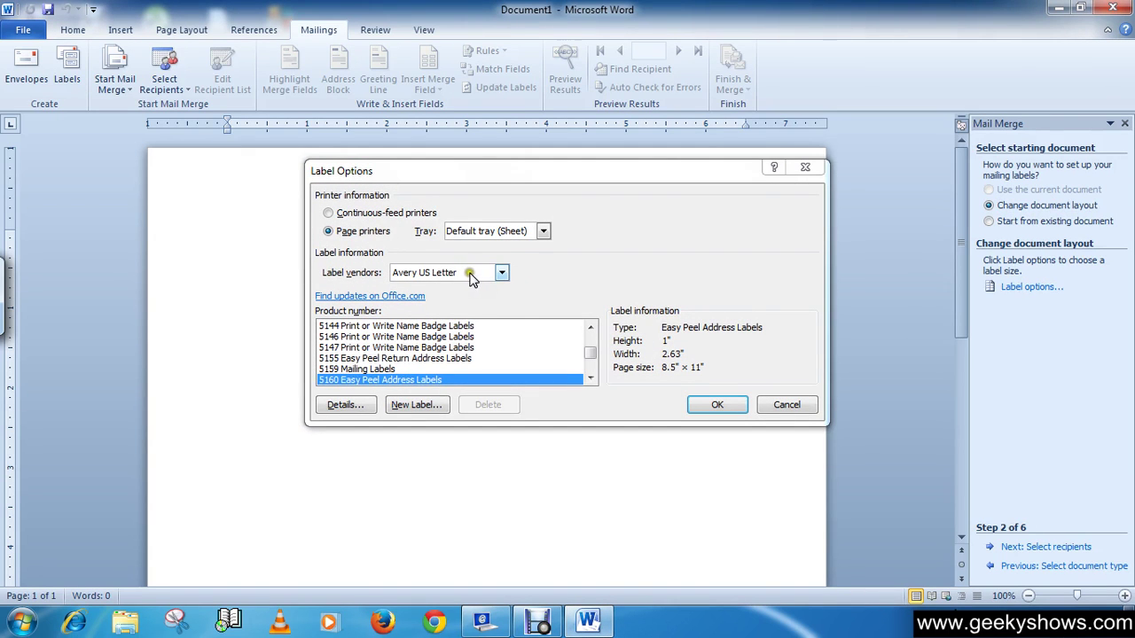
click(502, 273)
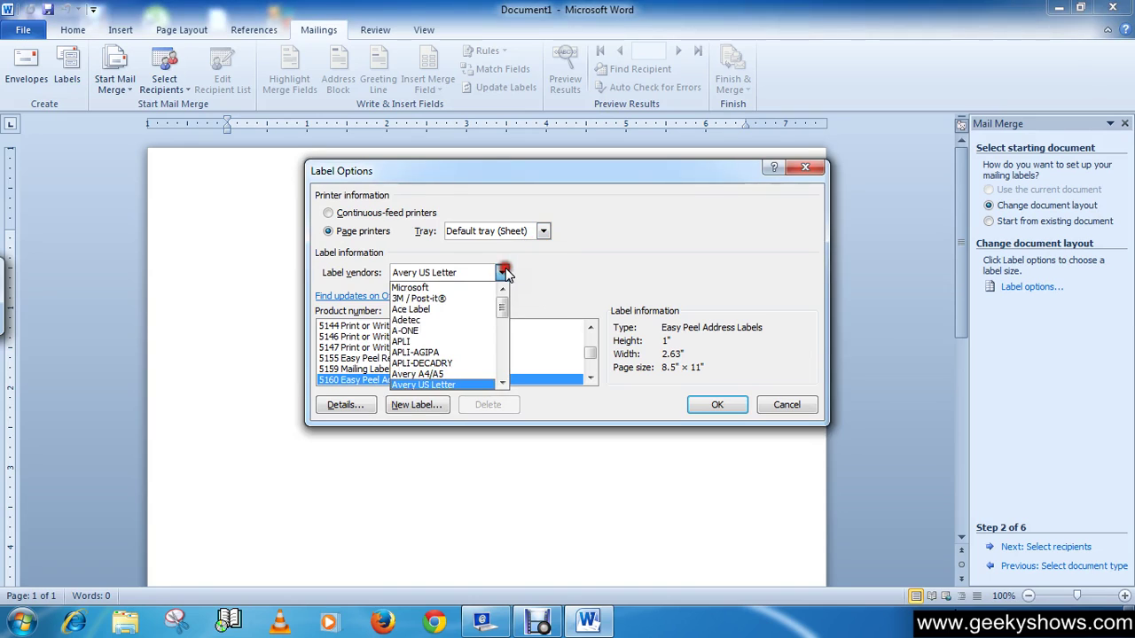
click(449, 289)
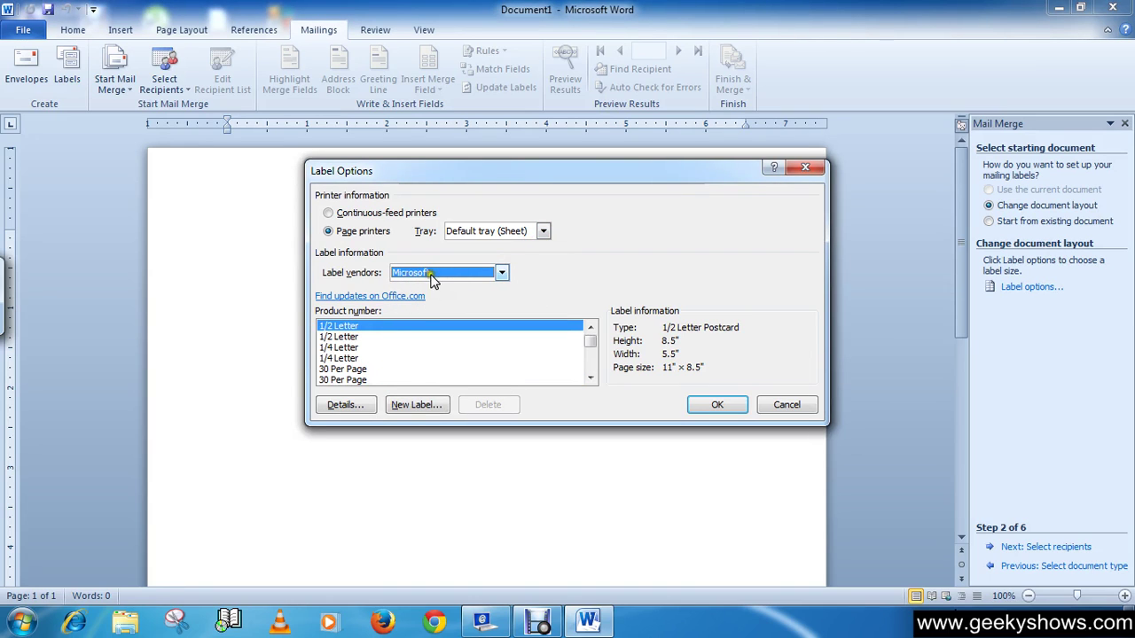
click(498, 275)
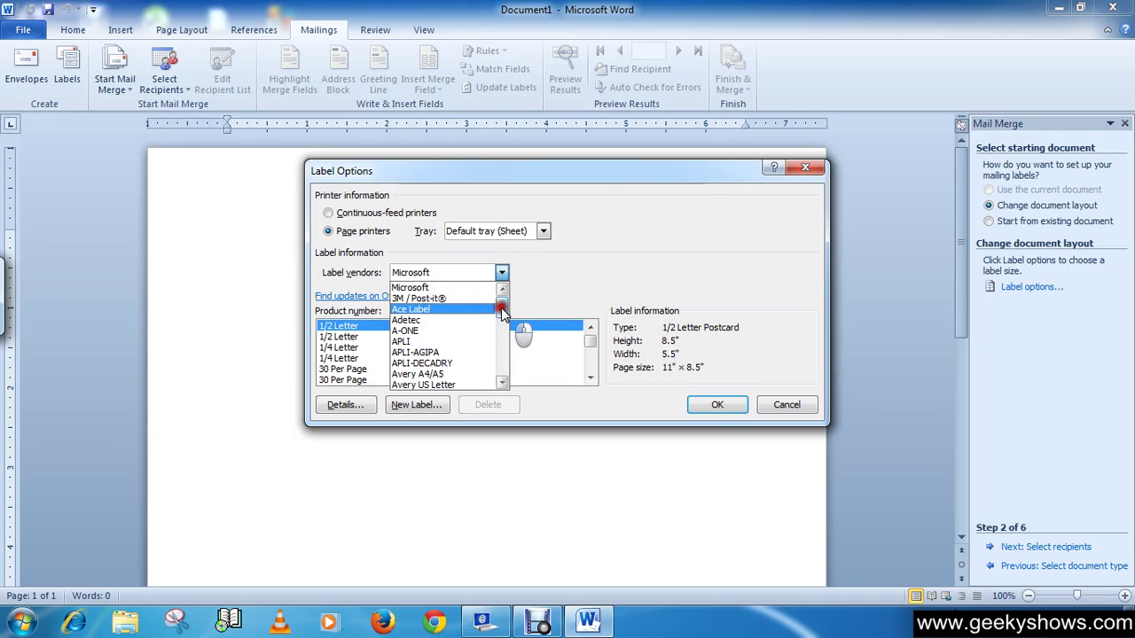
click(453, 385)
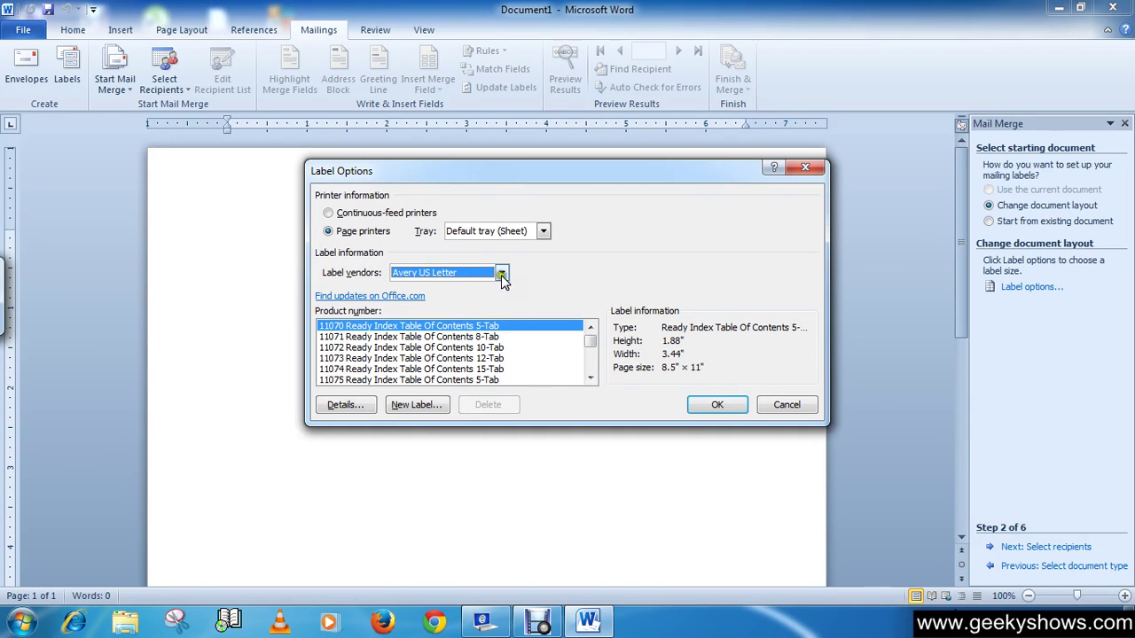
Choose product 5160 Easy Peel Address Labels and apply the label options to the document.
click(357, 358)
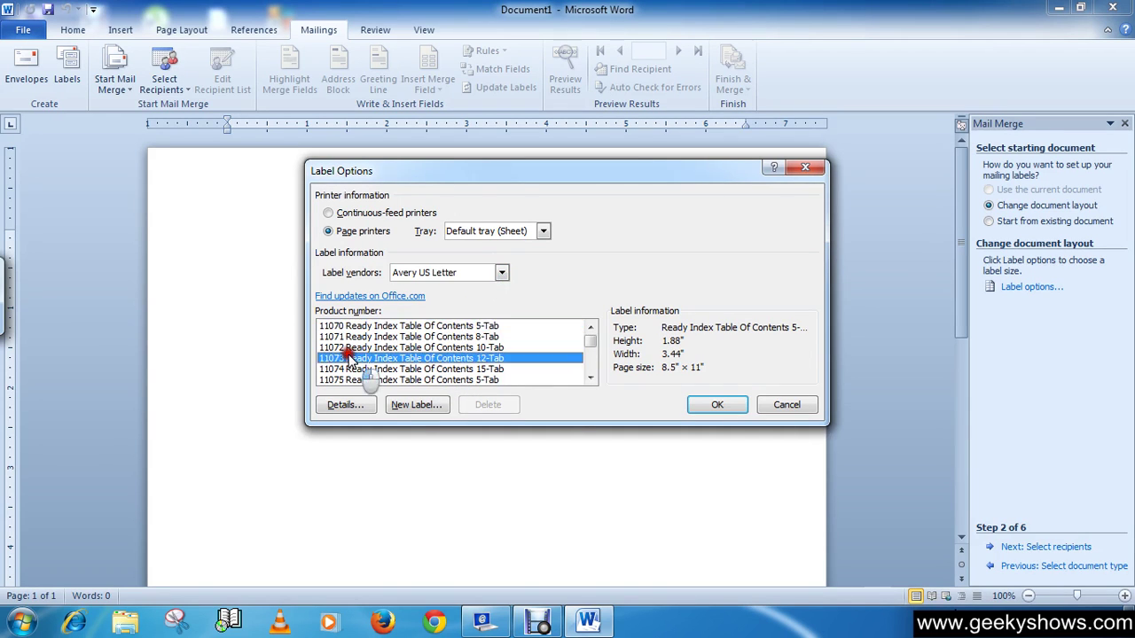
scroll(366, 373, down, 1)
scroll(369, 371, down, 5)
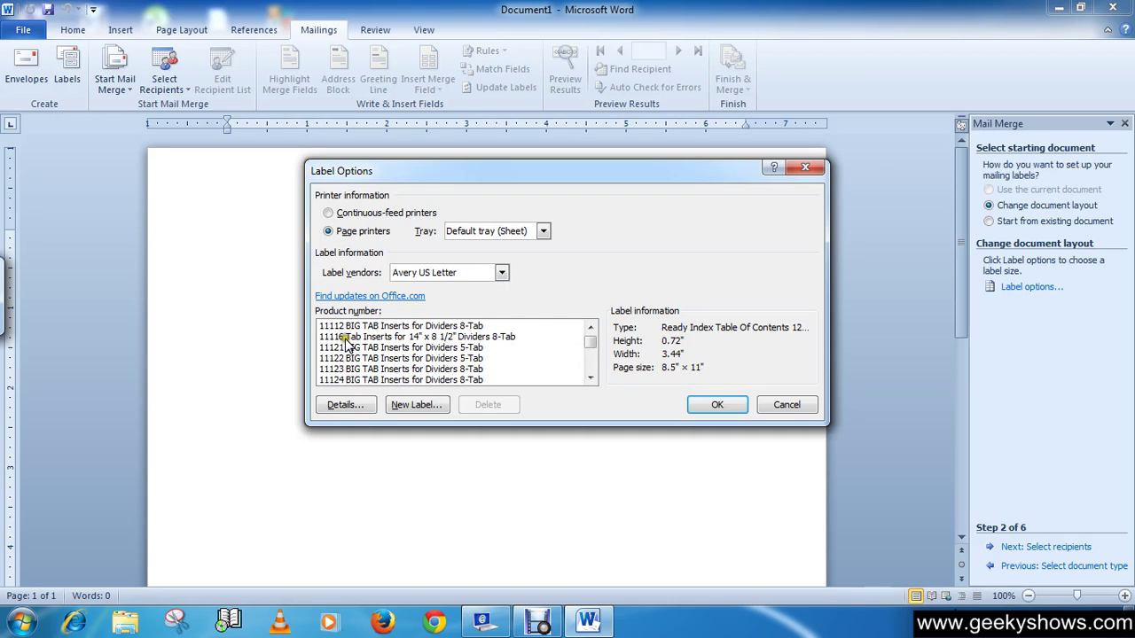
click(386, 355)
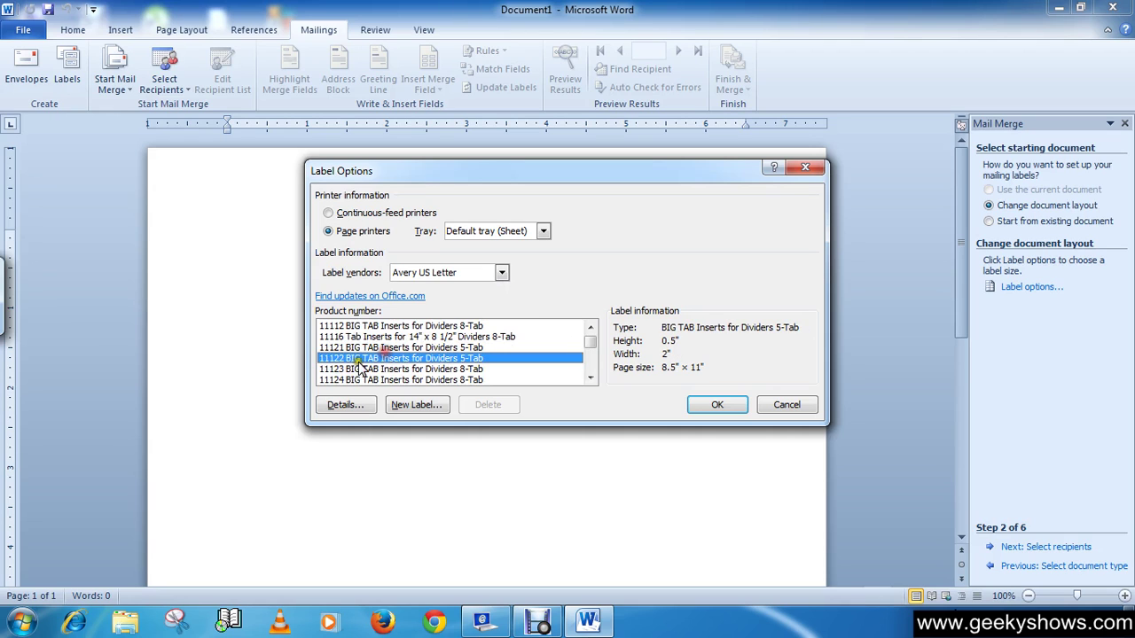
scroll(373, 362, down, 2)
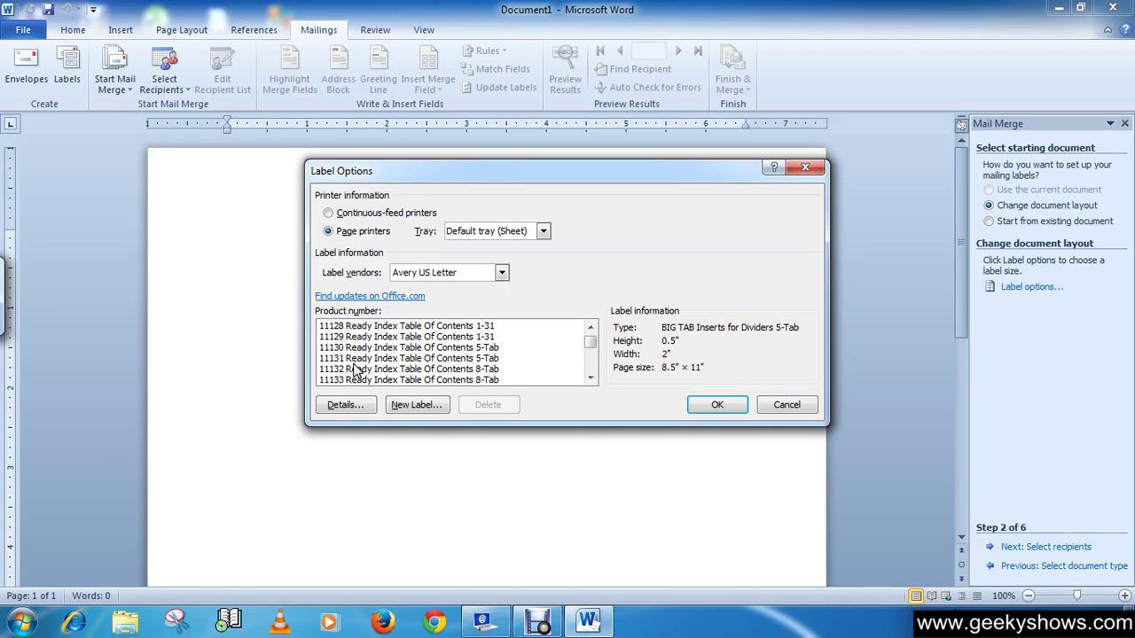
scroll(354, 370, down, 6)
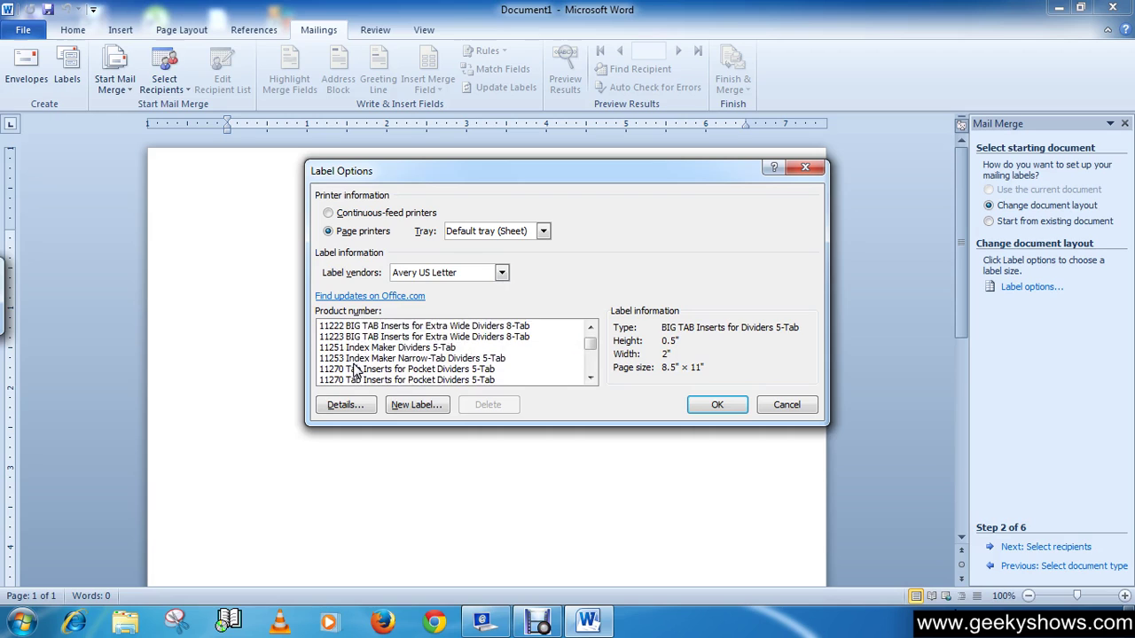
scroll(354, 364, down, 10)
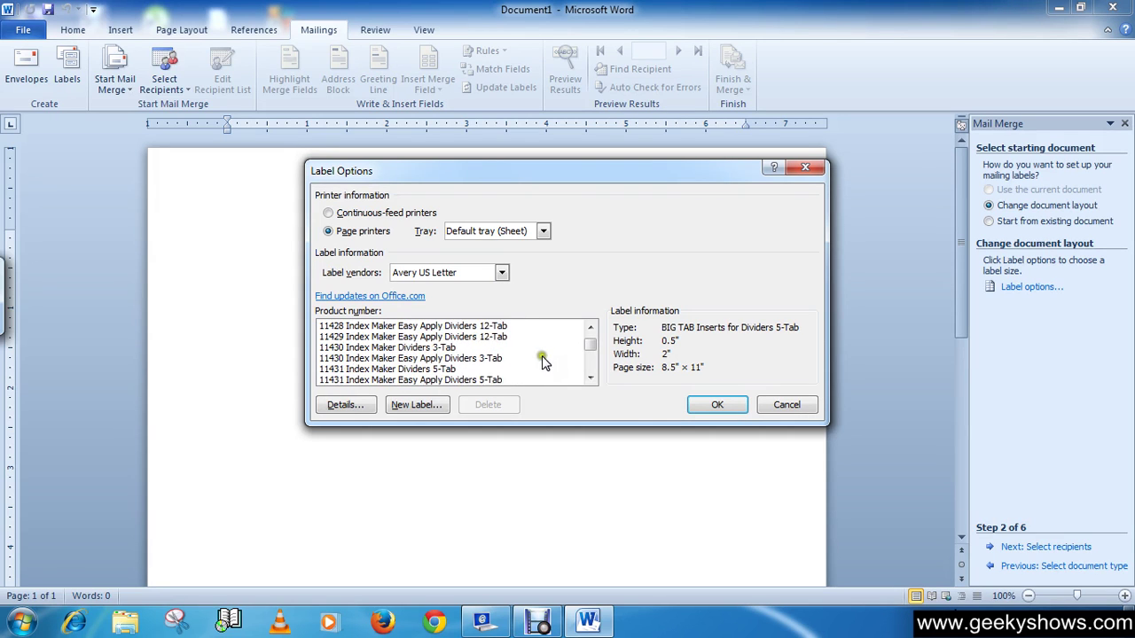
drag(589, 345, 594, 356)
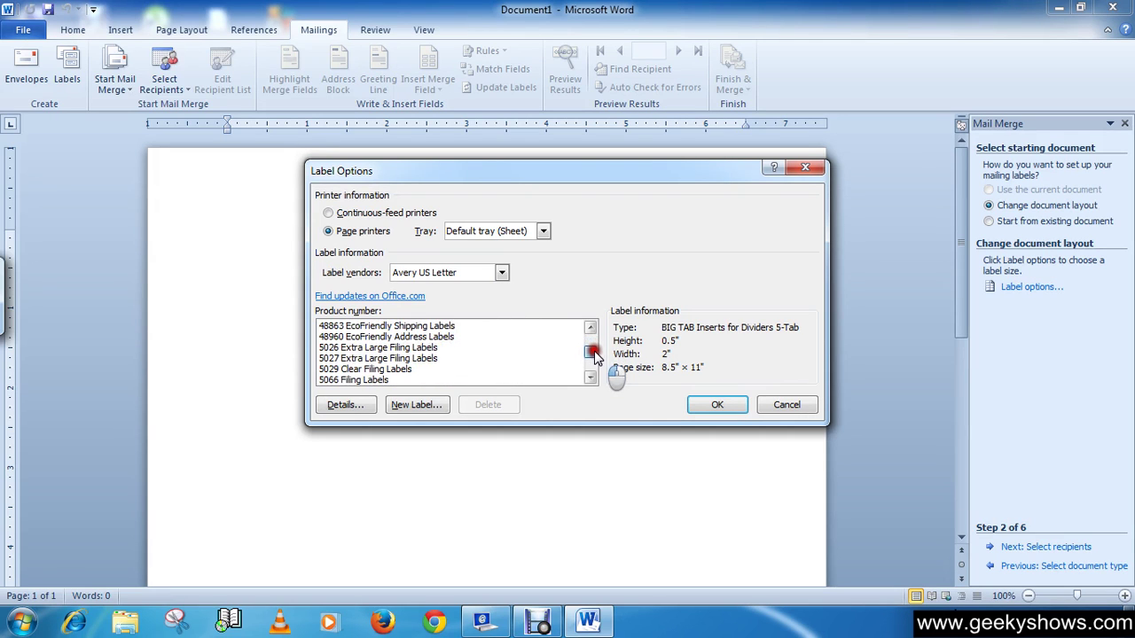
scroll(426, 372, down, 3)
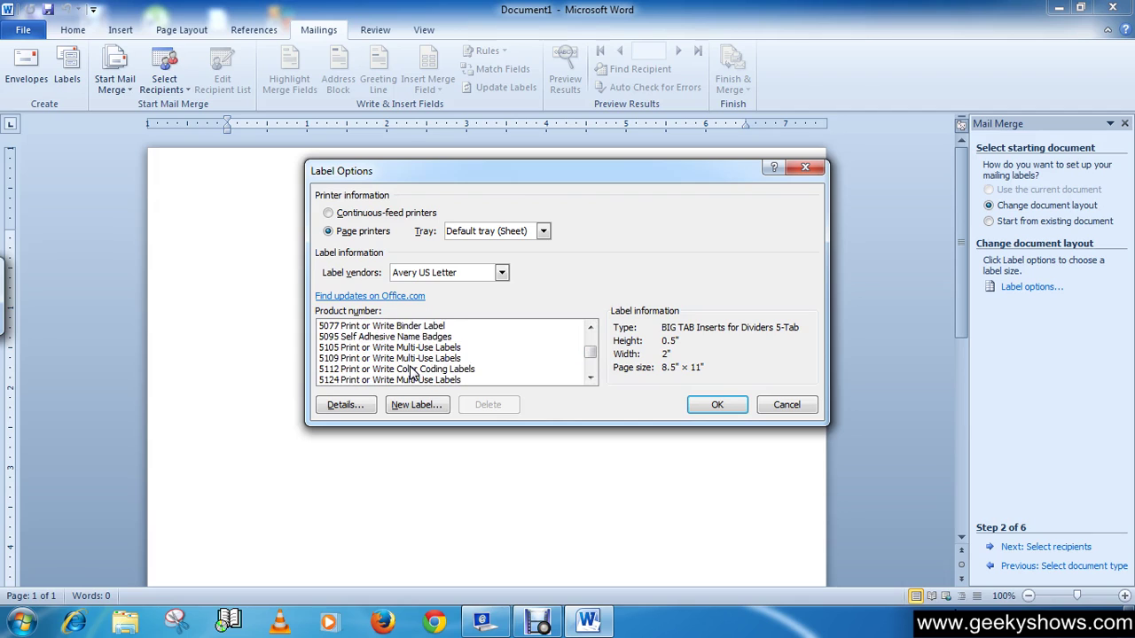
scroll(411, 372, down, 6)
scroll(411, 373, down, 1)
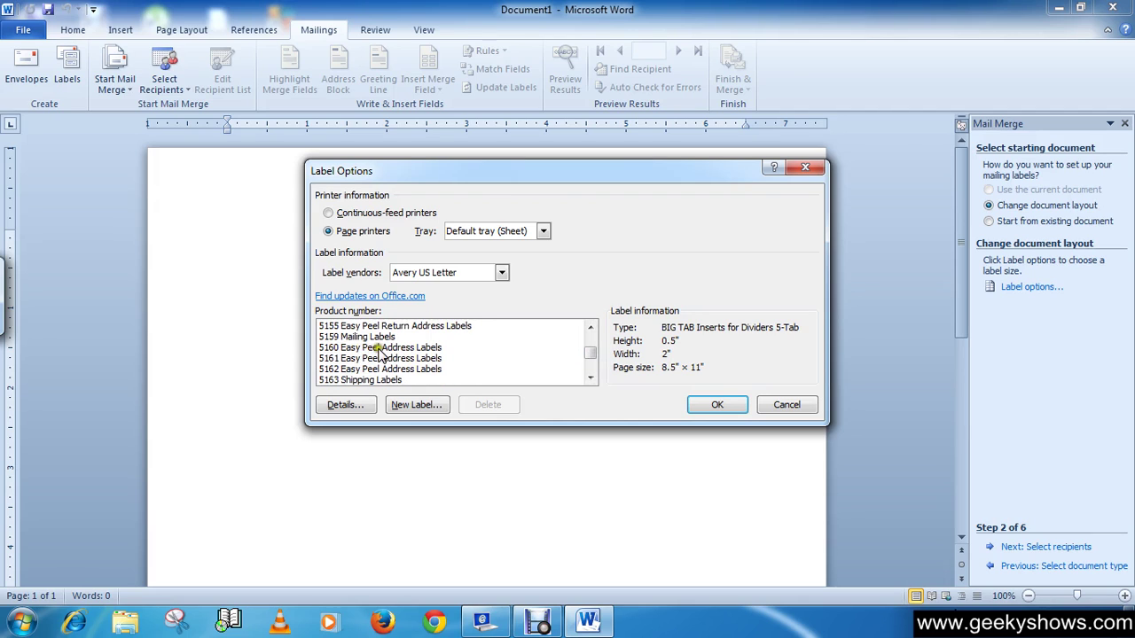
click(428, 348)
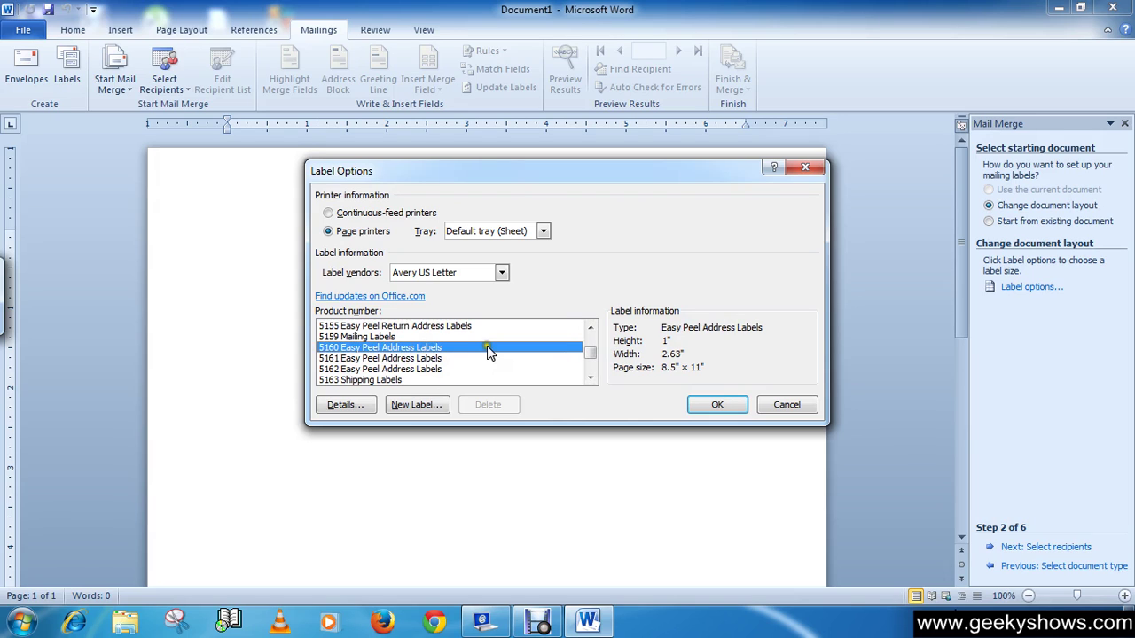
click(716, 406)
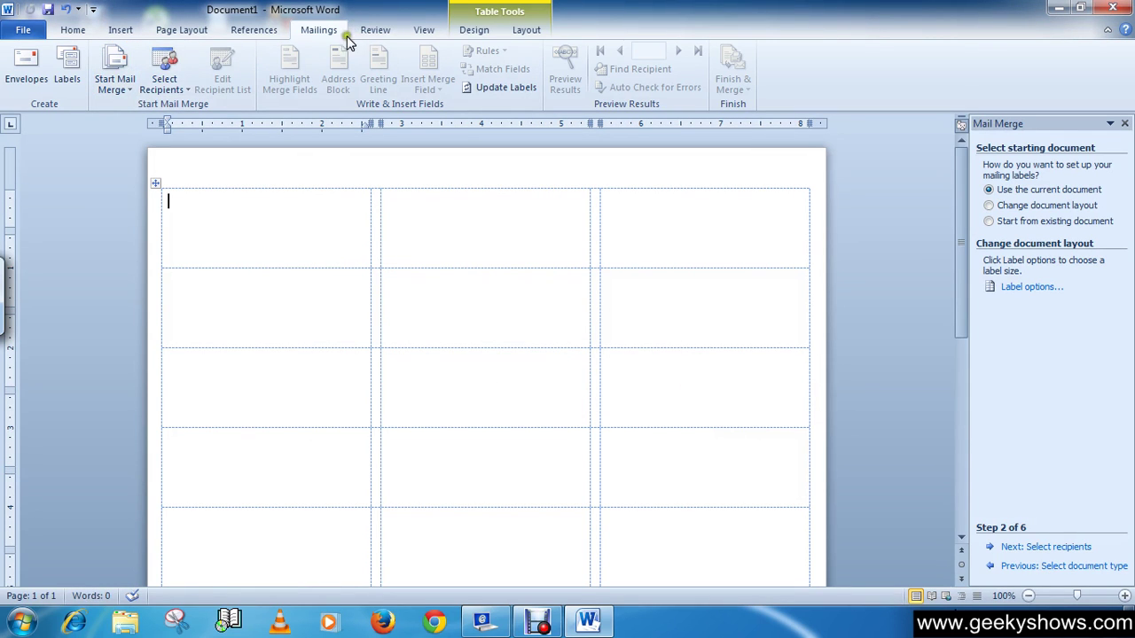
Hide the label table's gridlines and advance the mail merge wizard to recipient selection.
click(423, 30)
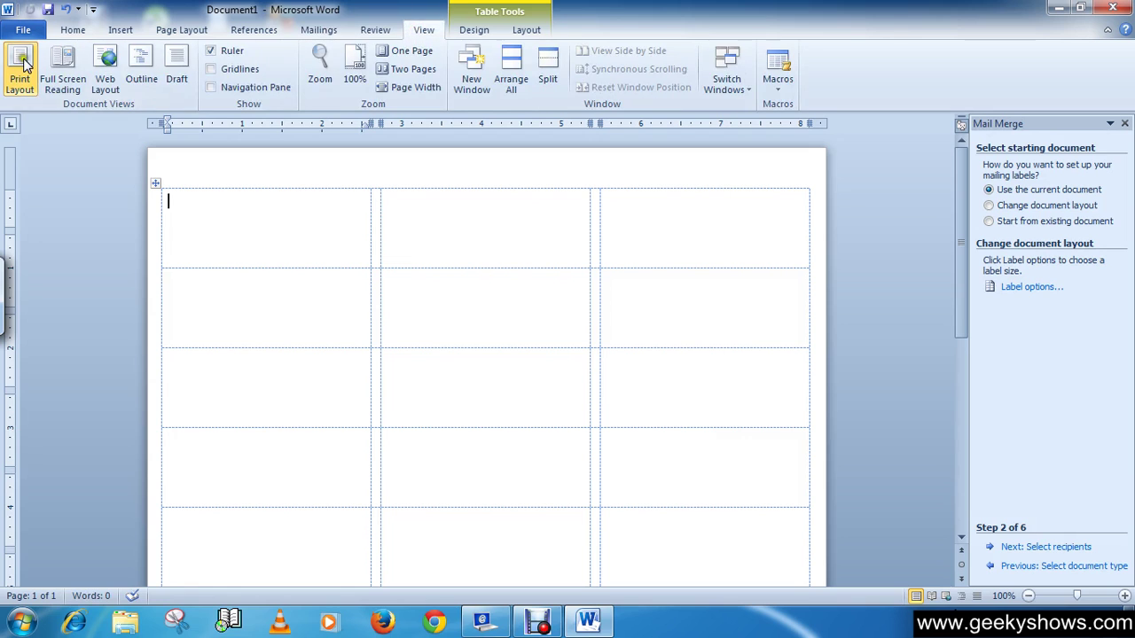
click(473, 31)
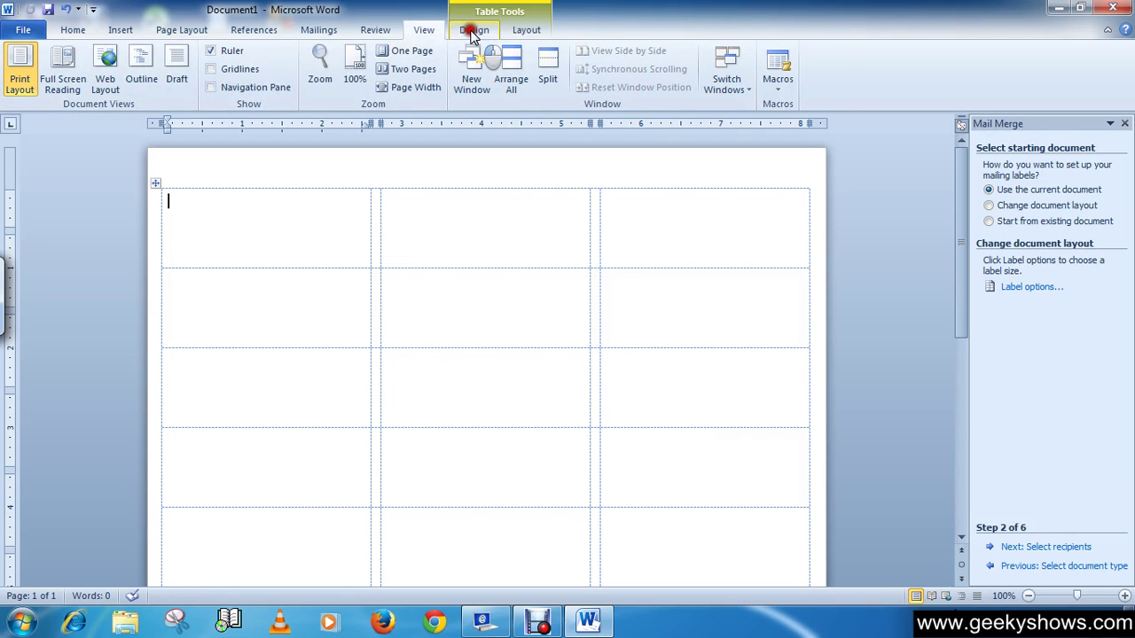
click(525, 30)
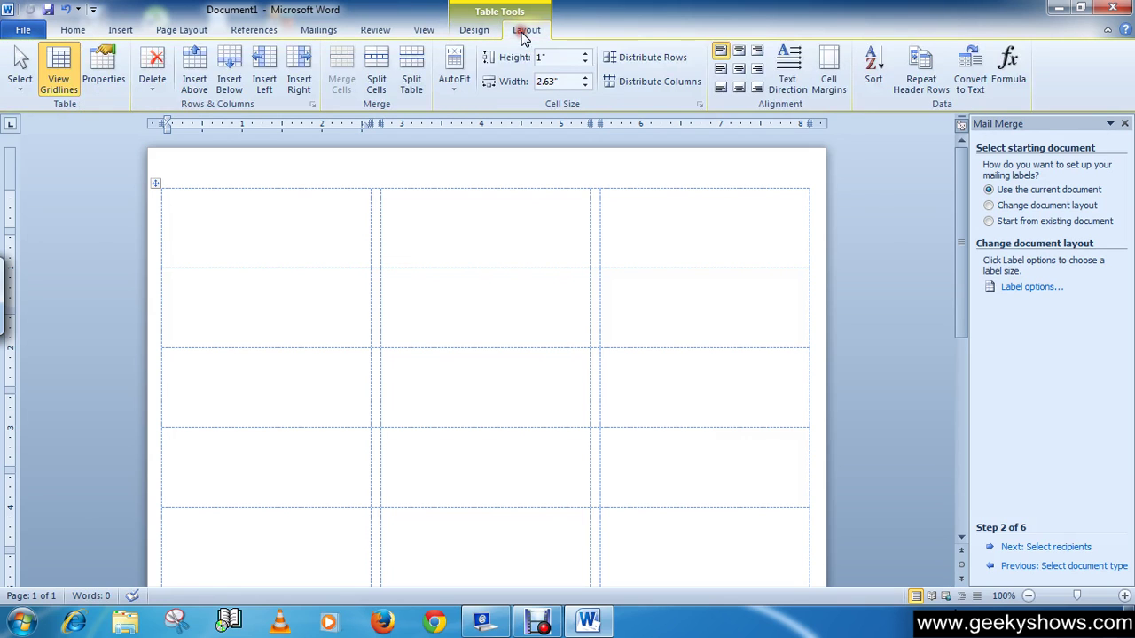
click(60, 68)
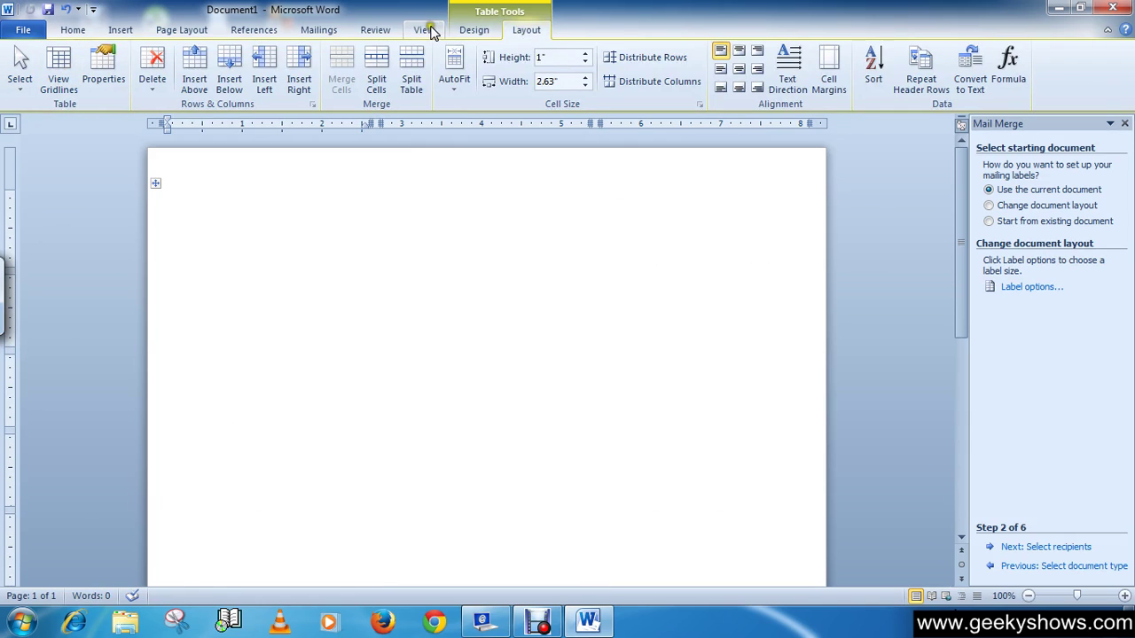
click(319, 30)
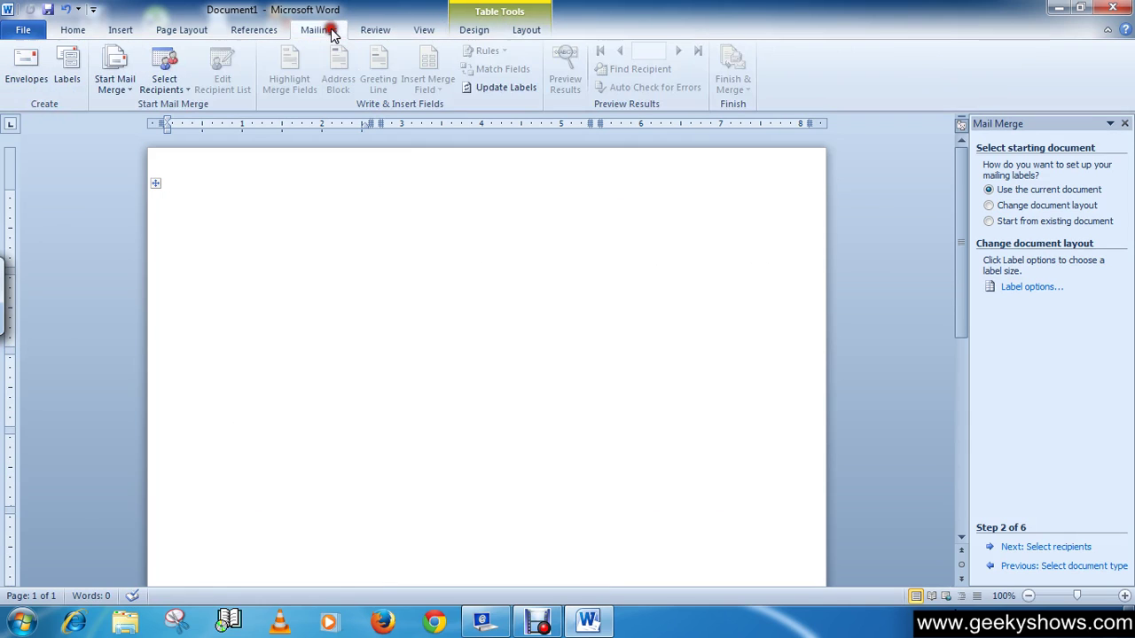
click(1062, 549)
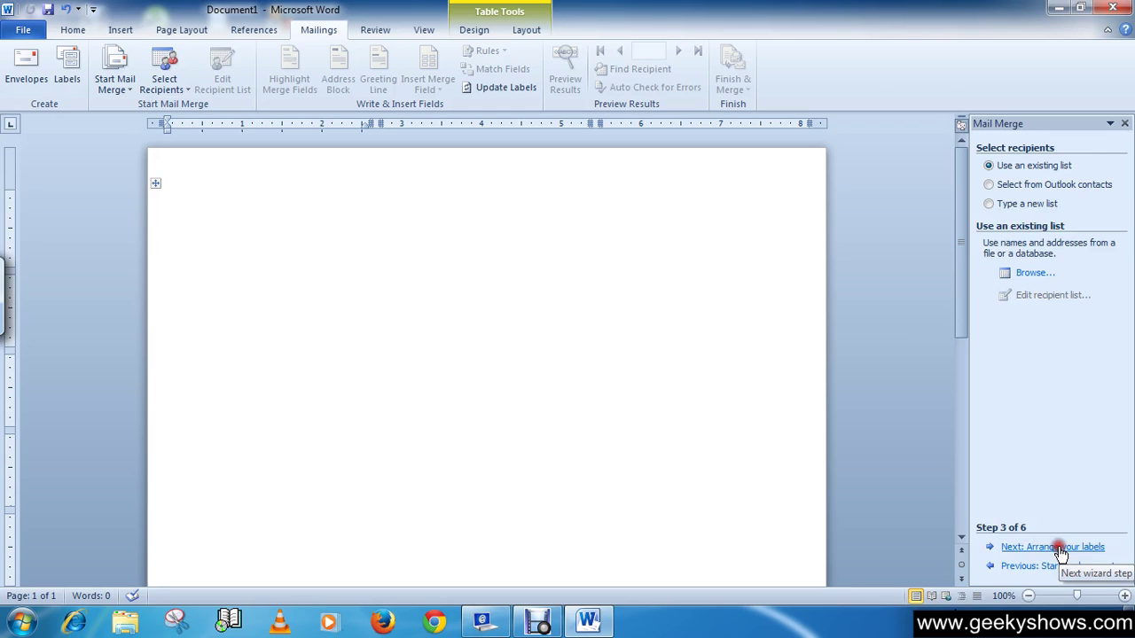
click(990, 205)
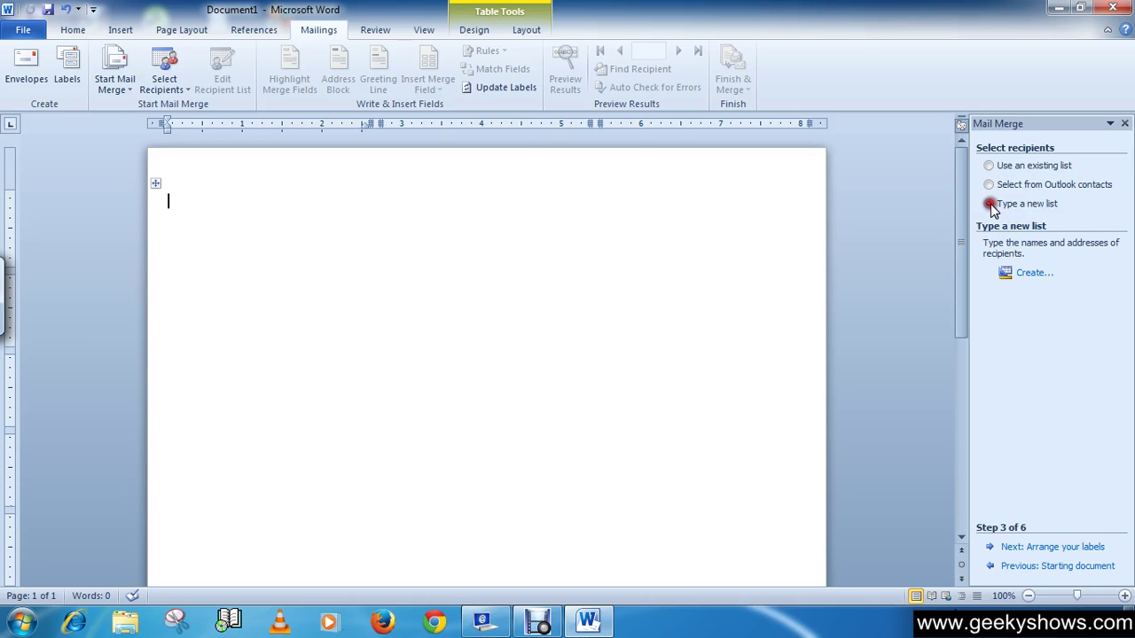
click(1035, 277)
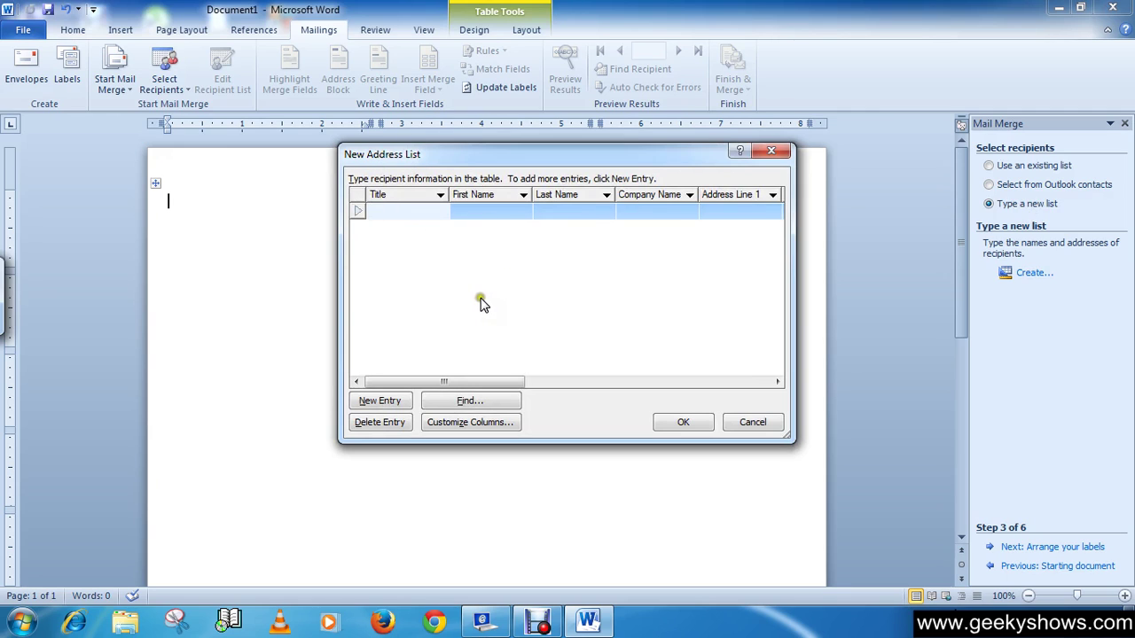
click(755, 423)
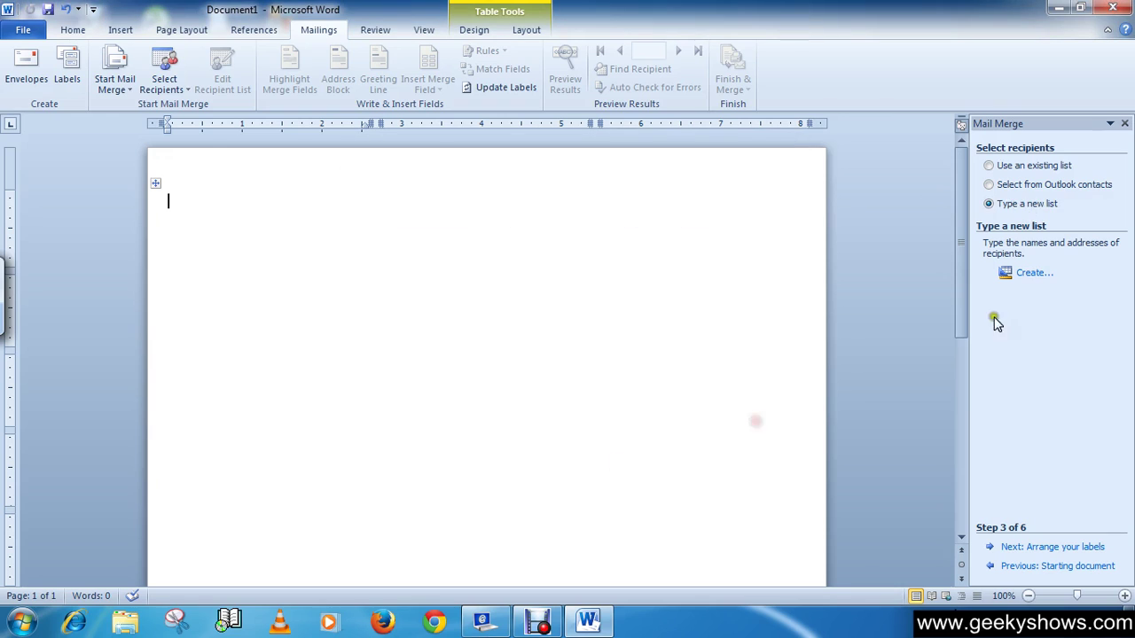
Use the existing list in database 5 from the My Data Sources folder and accept all its recipients for the merge.
click(990, 166)
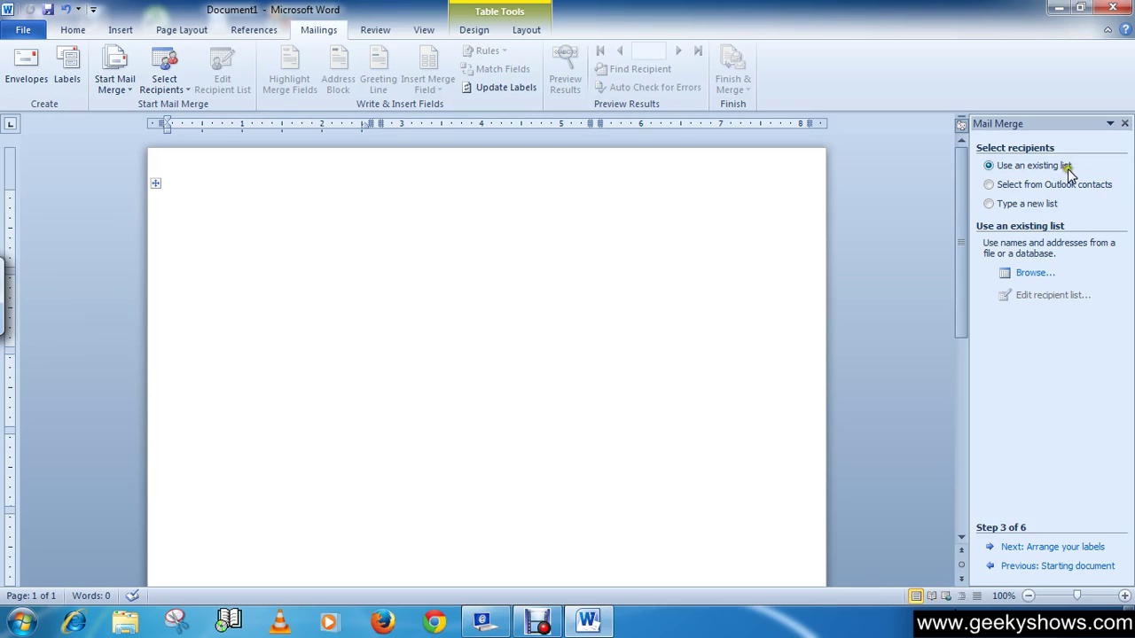
click(1034, 275)
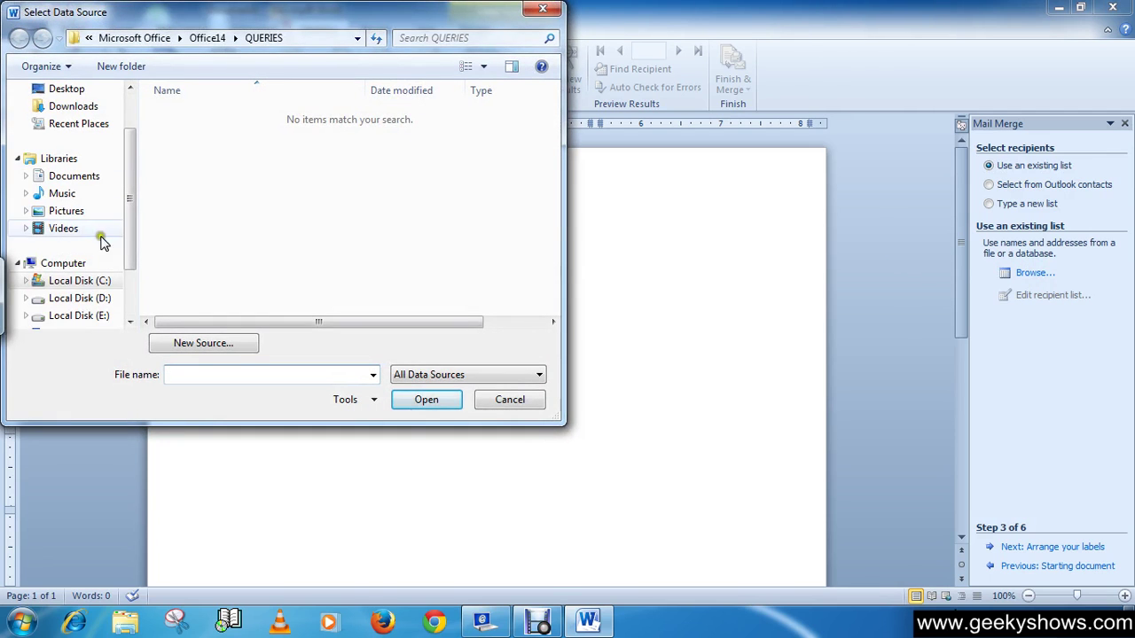
click(105, 180)
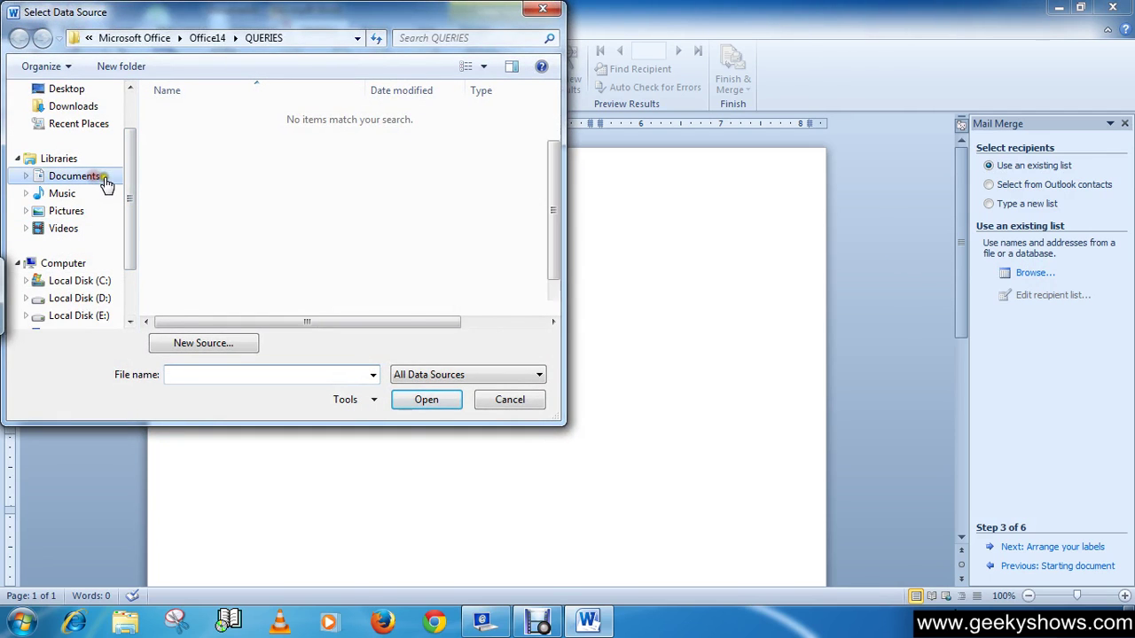
double_click(222, 215)
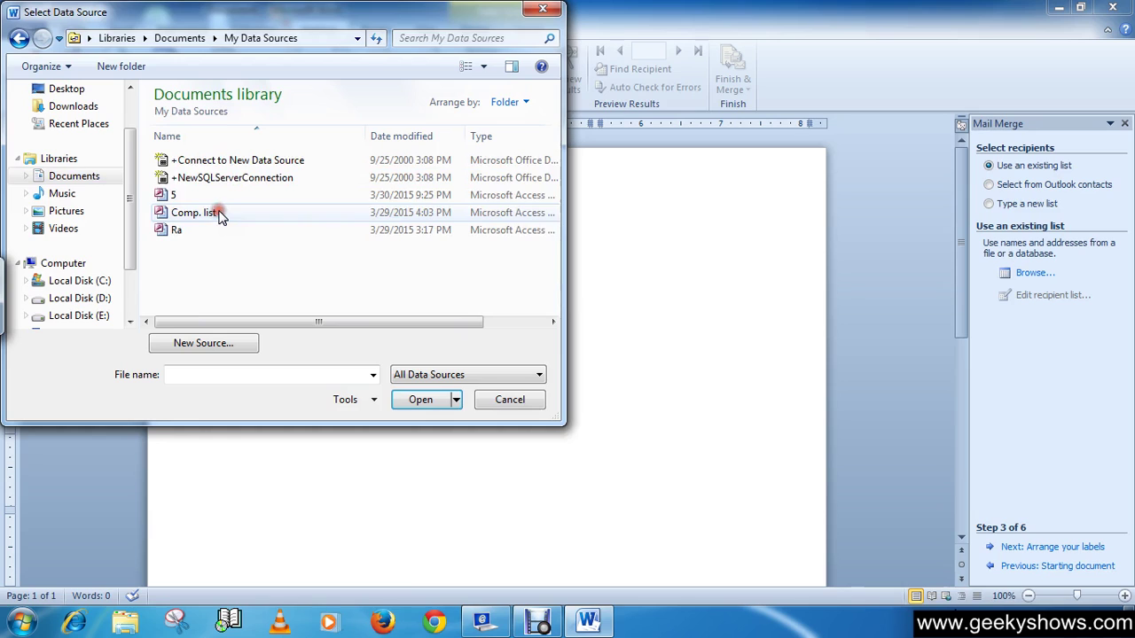
click(174, 196)
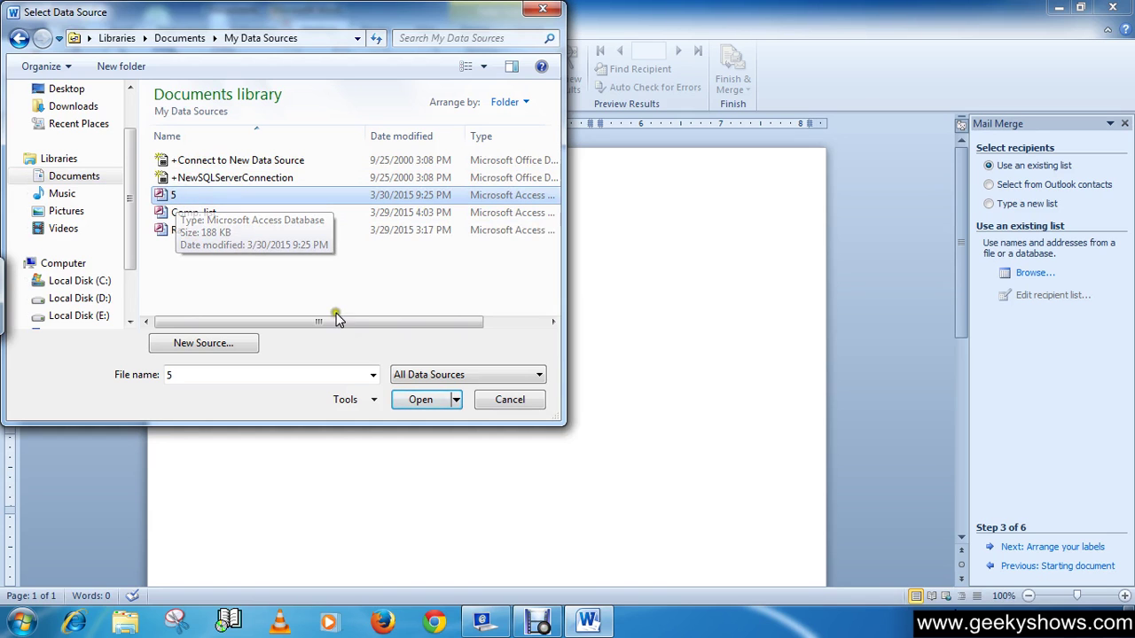
click(417, 399)
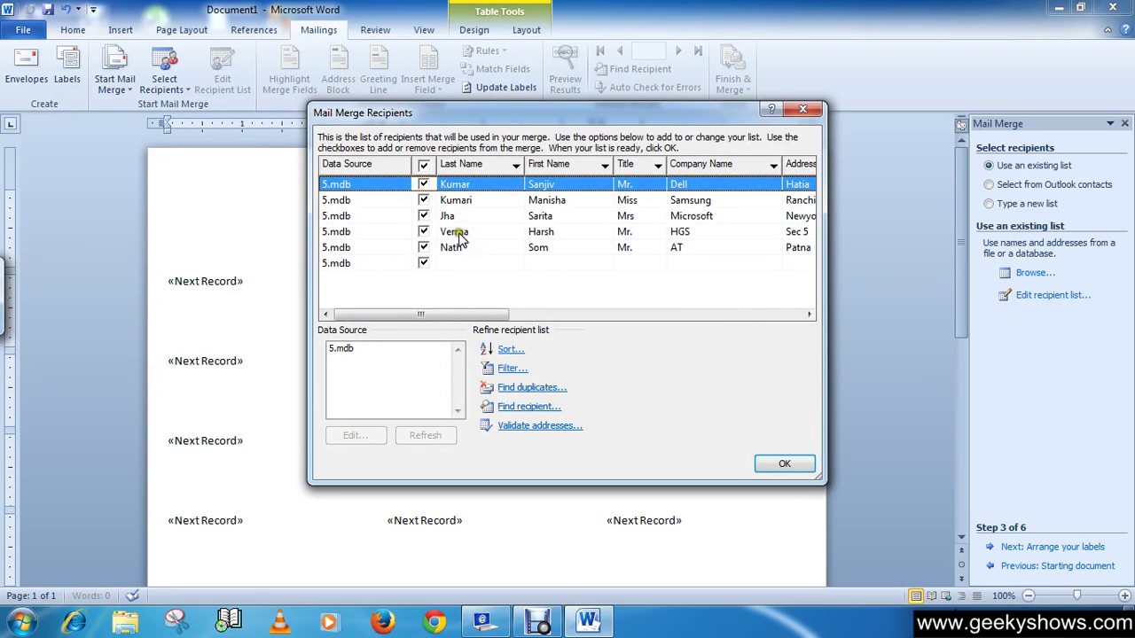
click(785, 467)
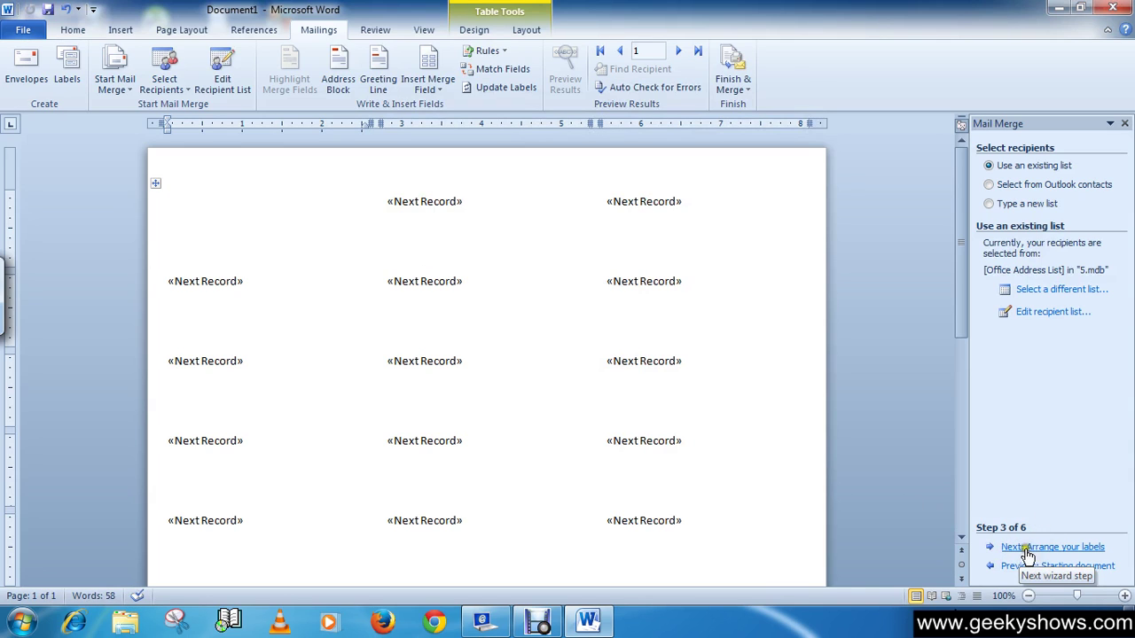
Continue to arranging the labels and insert an address block in the first label, previewing the first three recipients' addresses.
click(1078, 550)
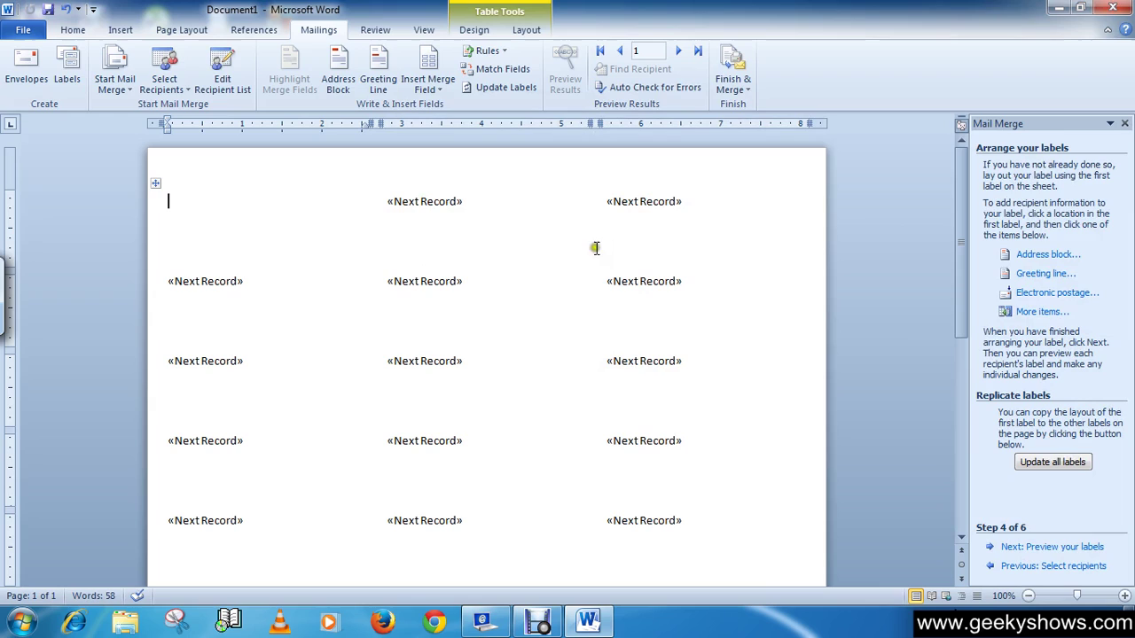
click(199, 201)
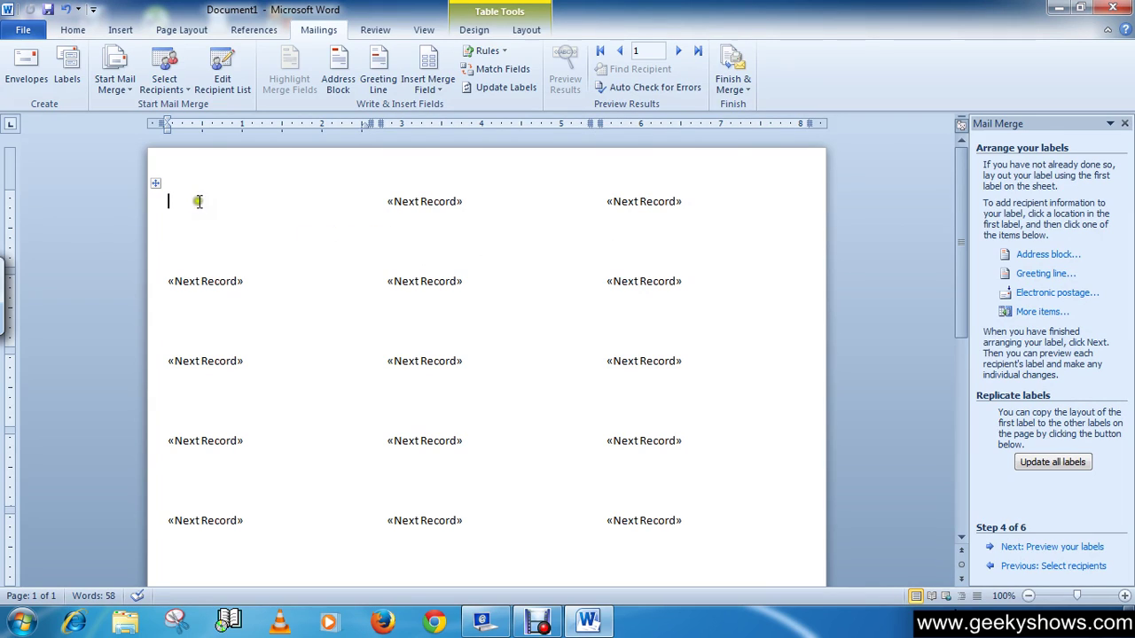
click(1069, 258)
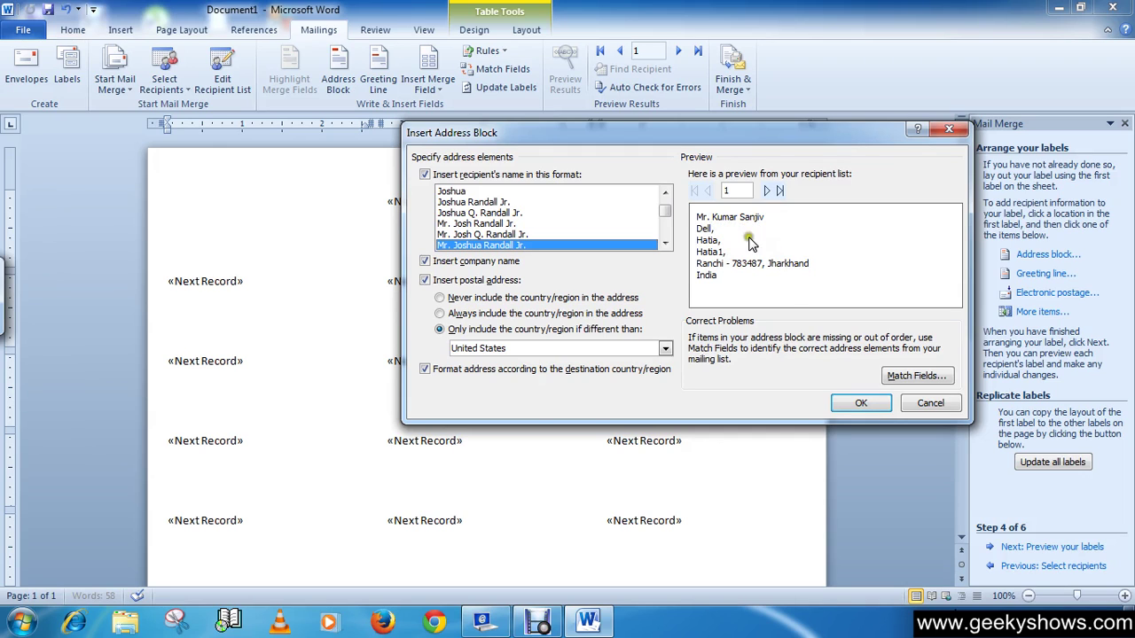
click(767, 191)
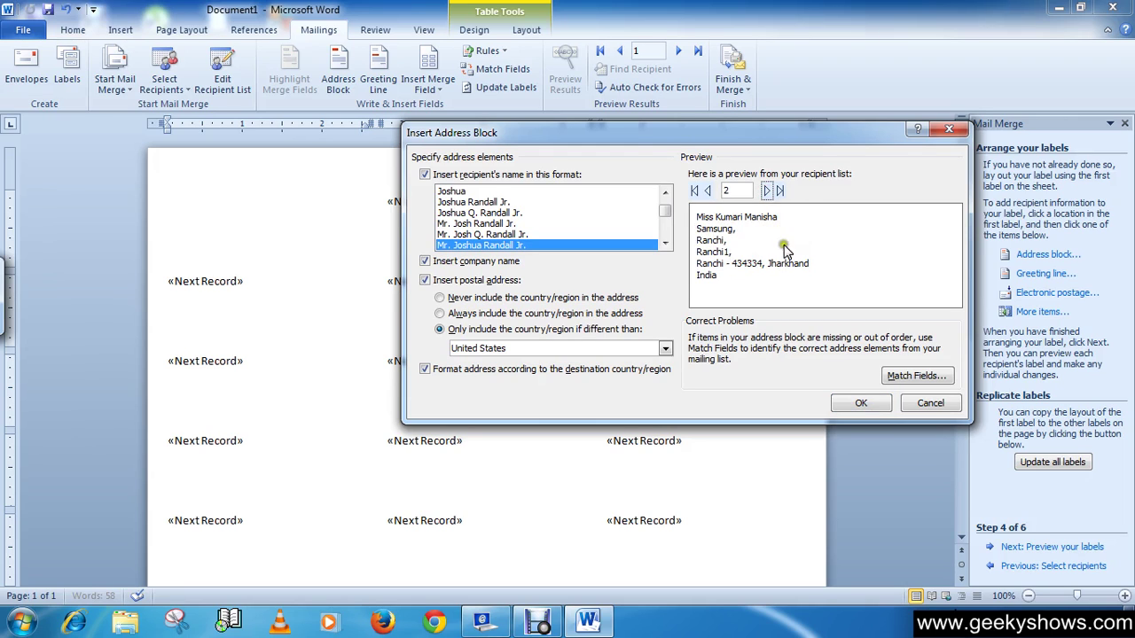
click(768, 192)
click(768, 192)
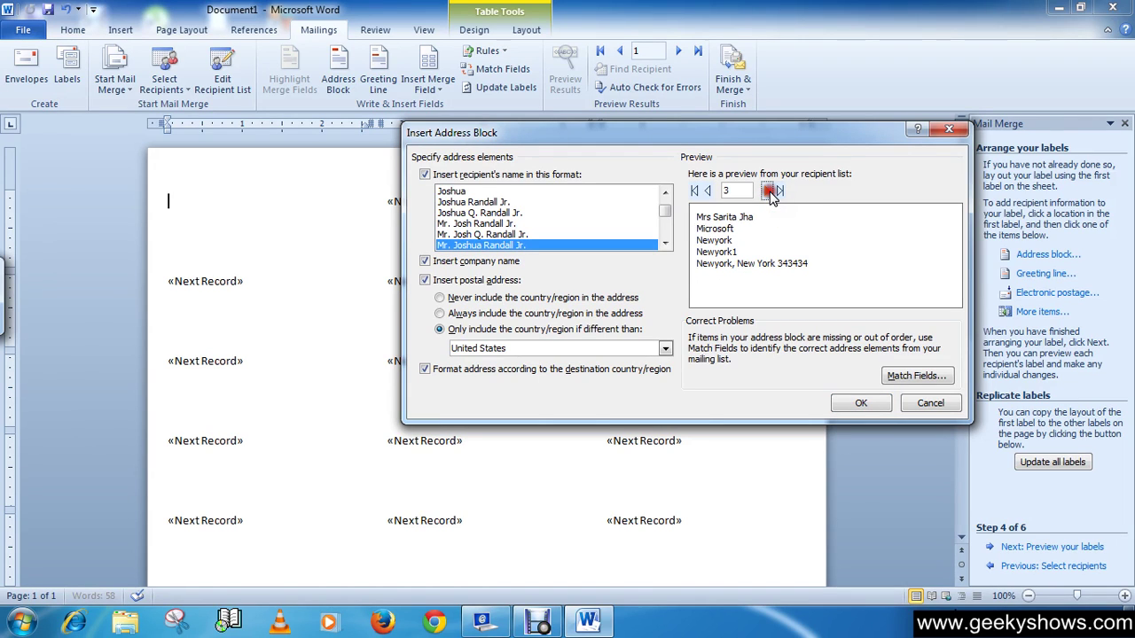
click(708, 191)
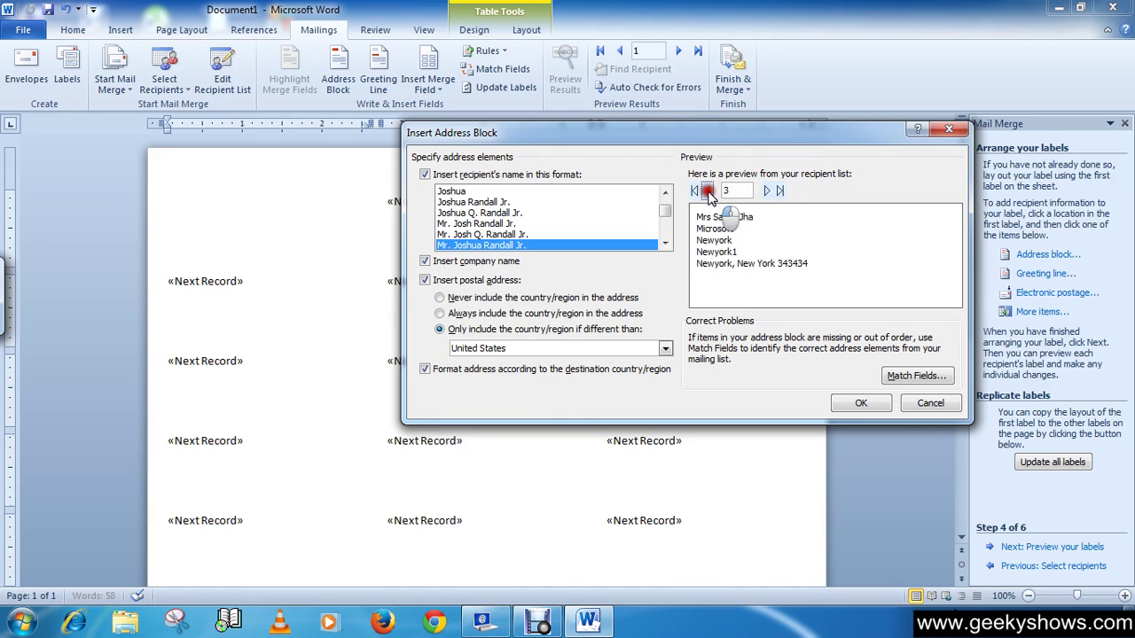
click(707, 191)
click(707, 191)
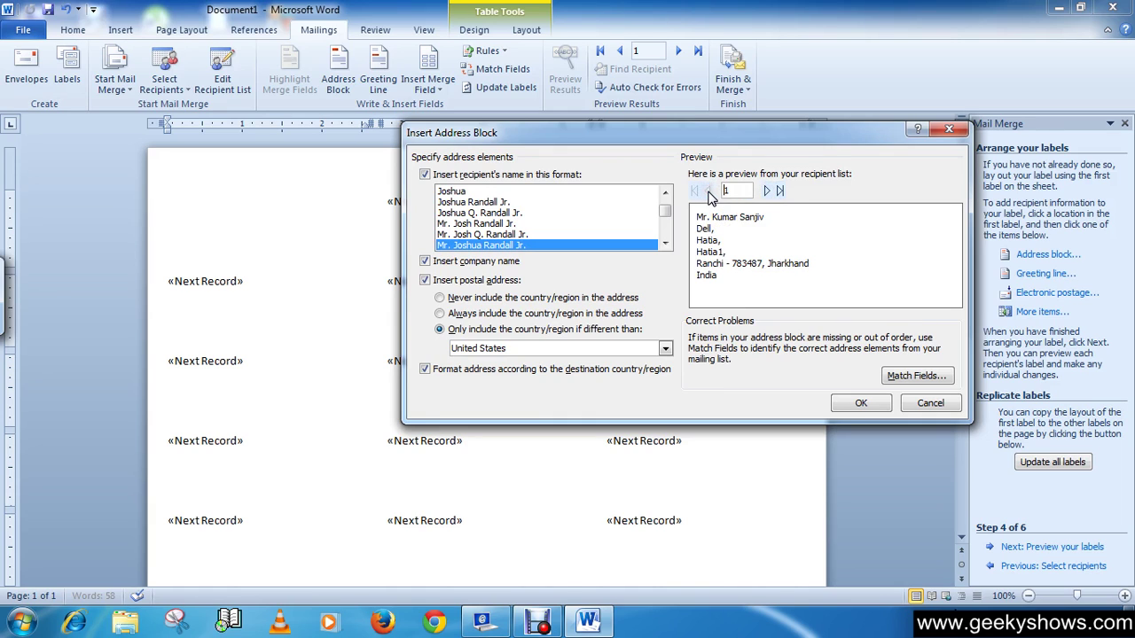
click(857, 406)
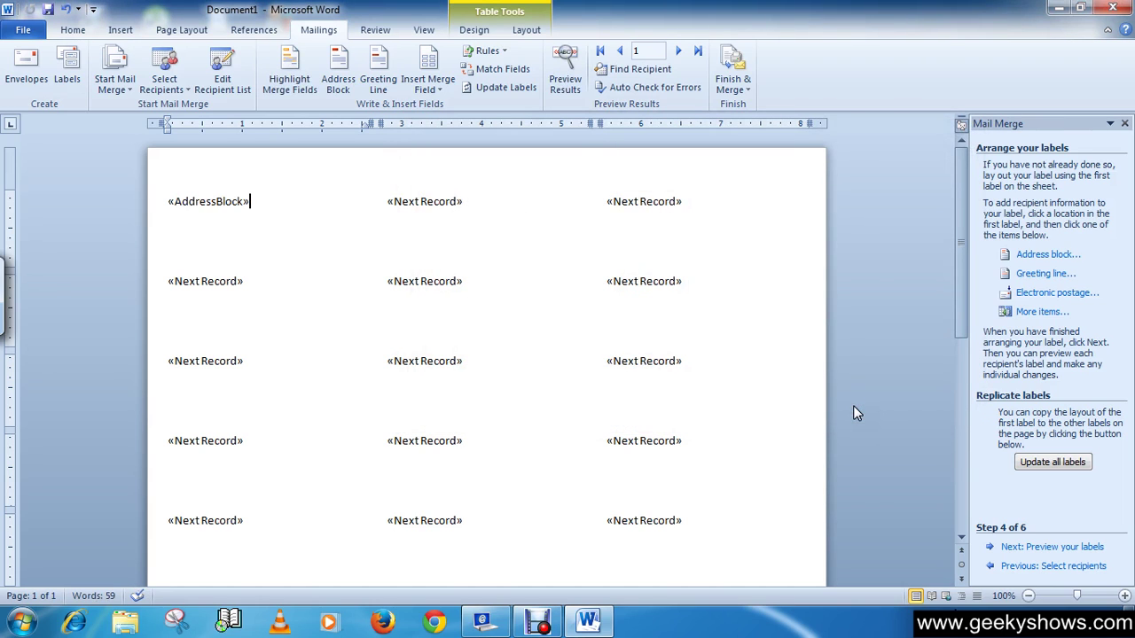
Advance the mail merge wizard to the label preview stage.
click(1043, 548)
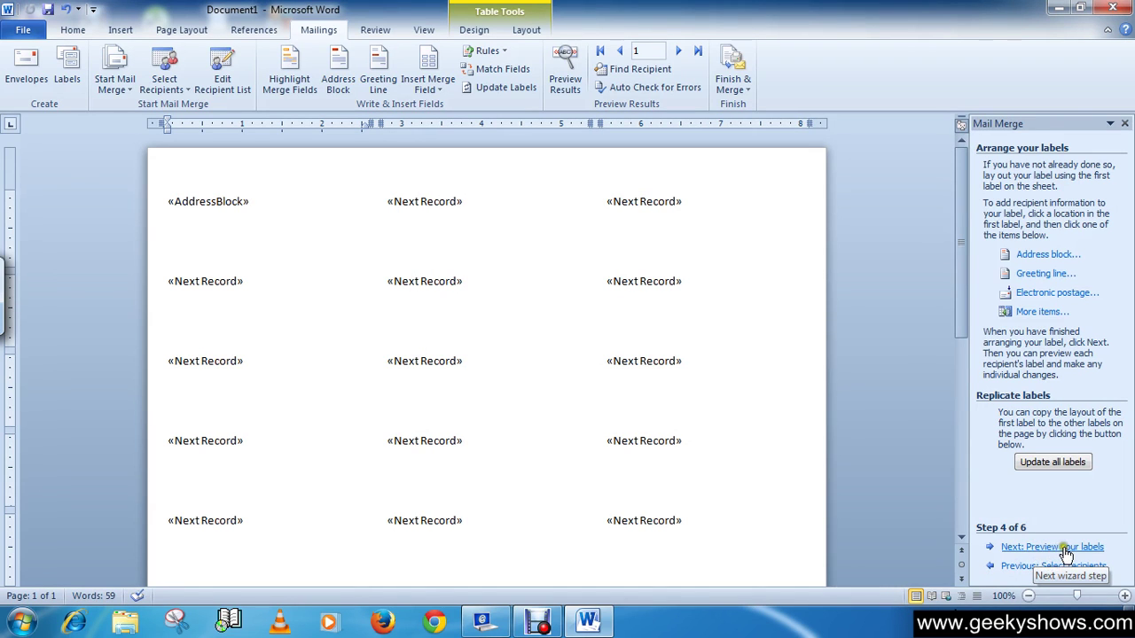
click(1057, 547)
click(1060, 549)
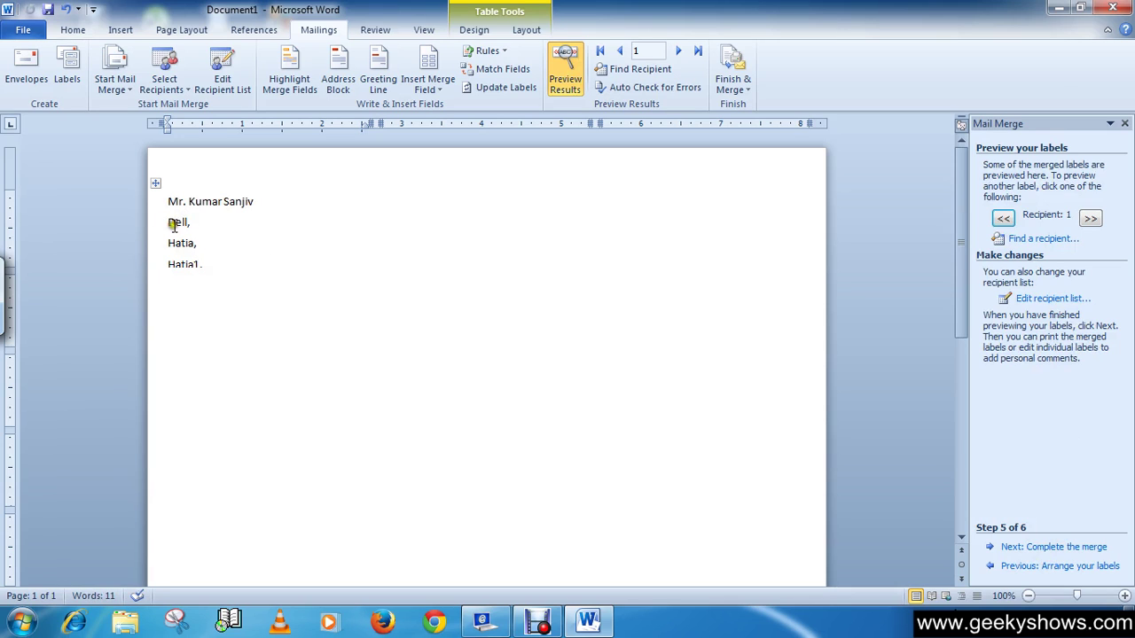
Remove the space before the paragraphs in the first label's address lines.
drag(213, 264, 165, 200)
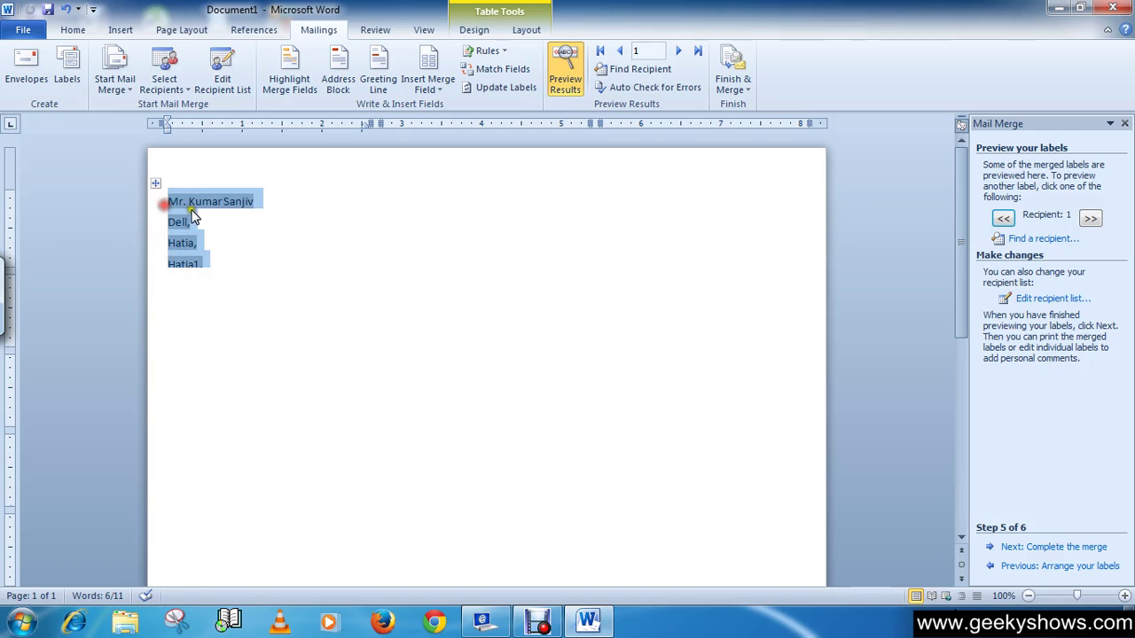
click(74, 30)
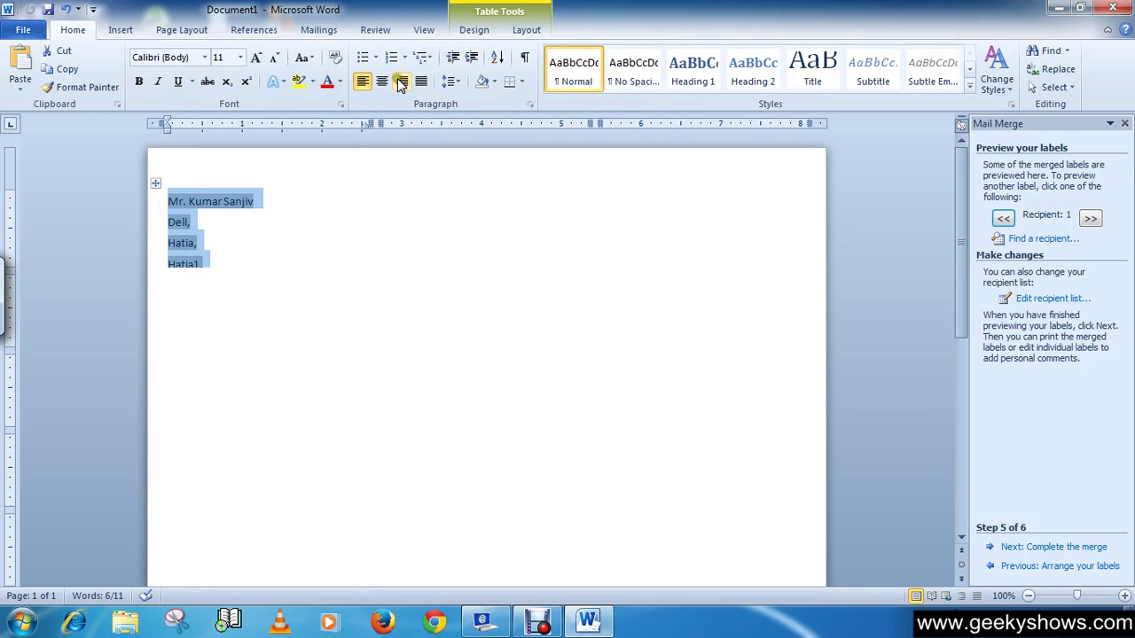
click(456, 83)
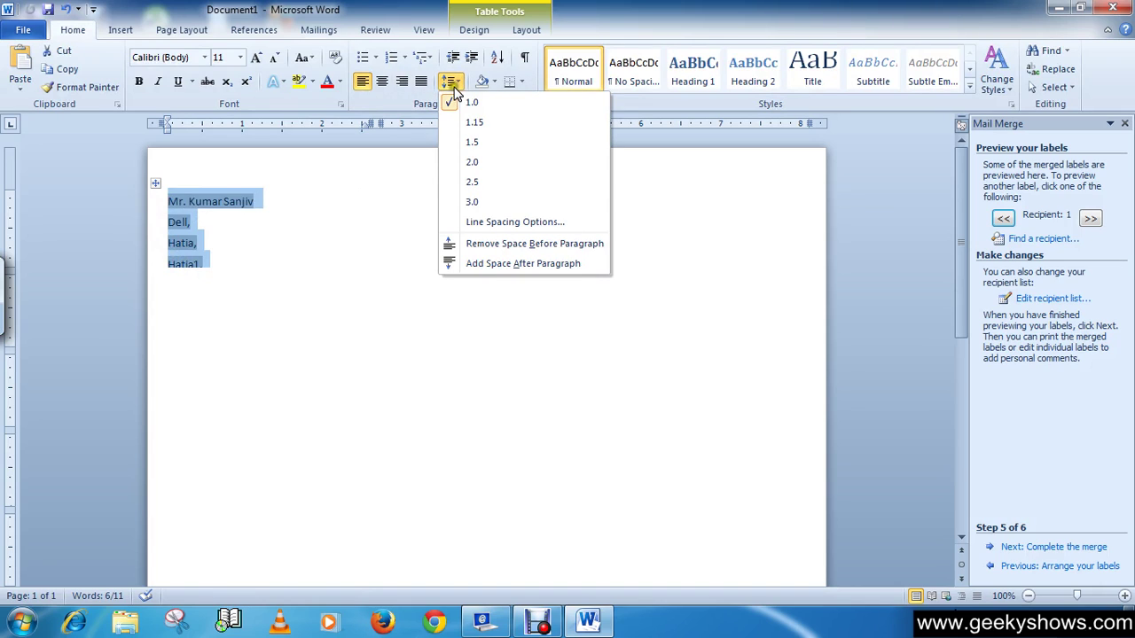
click(400, 105)
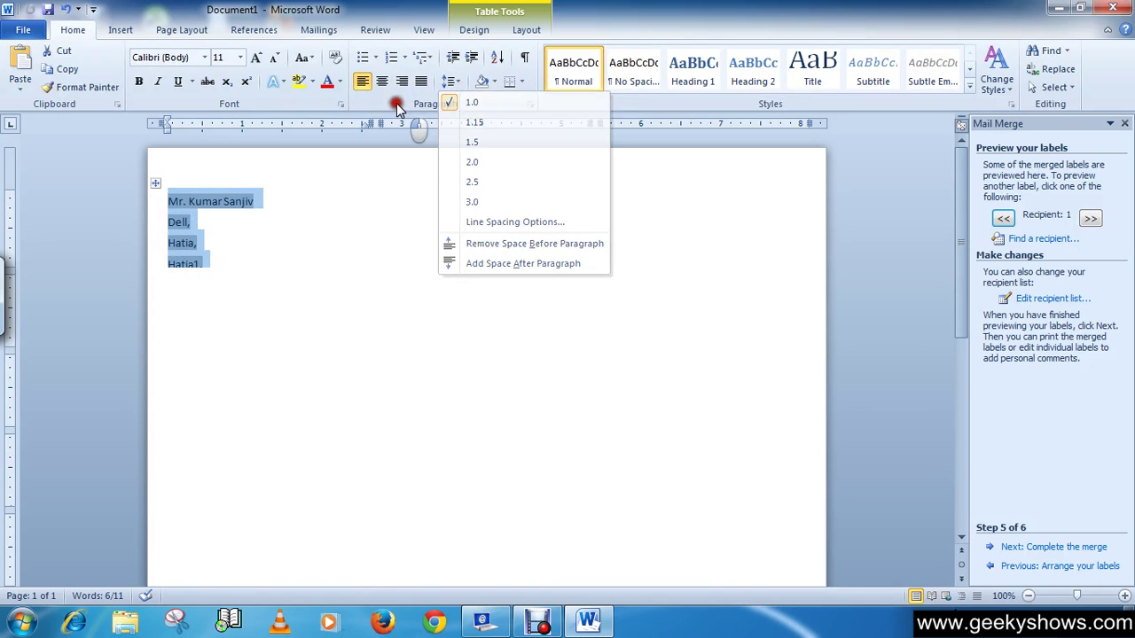
click(455, 83)
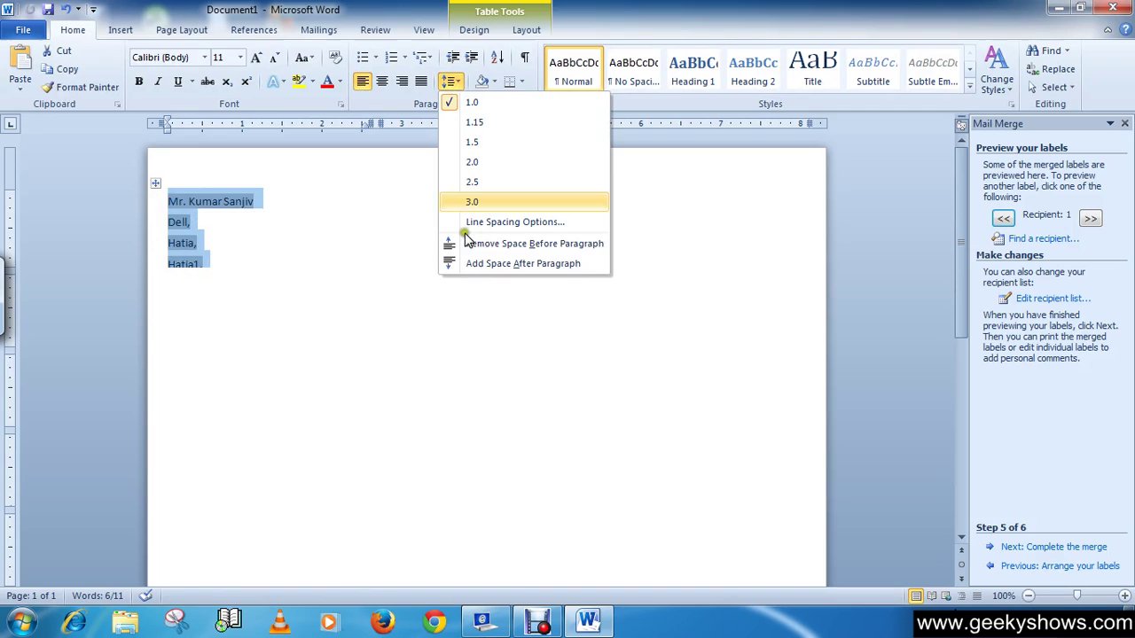
click(570, 246)
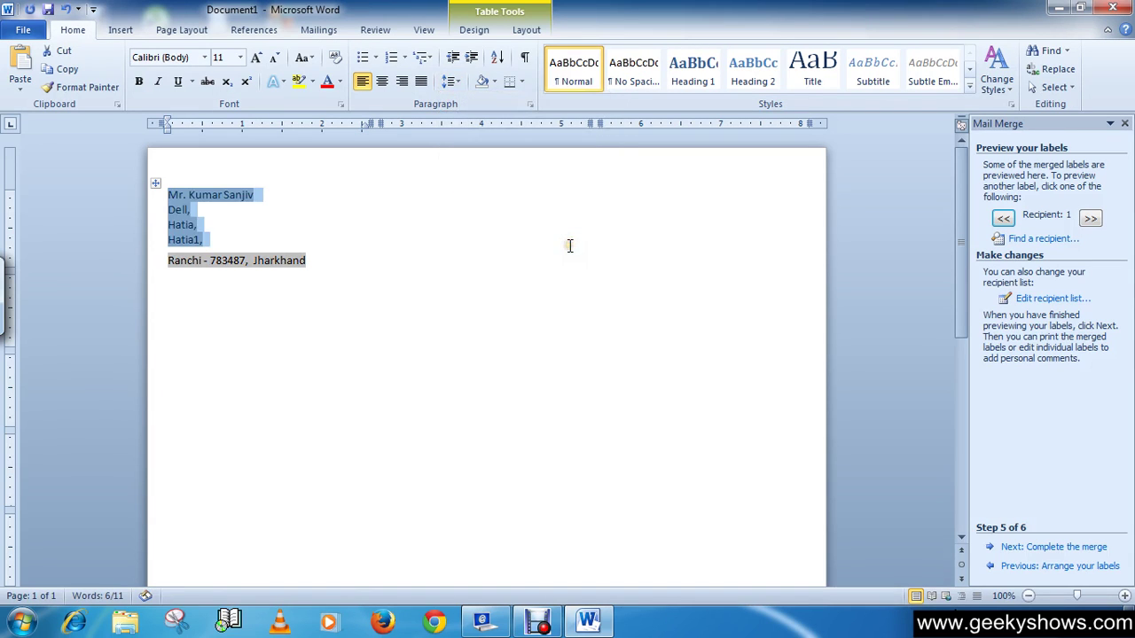
click(289, 223)
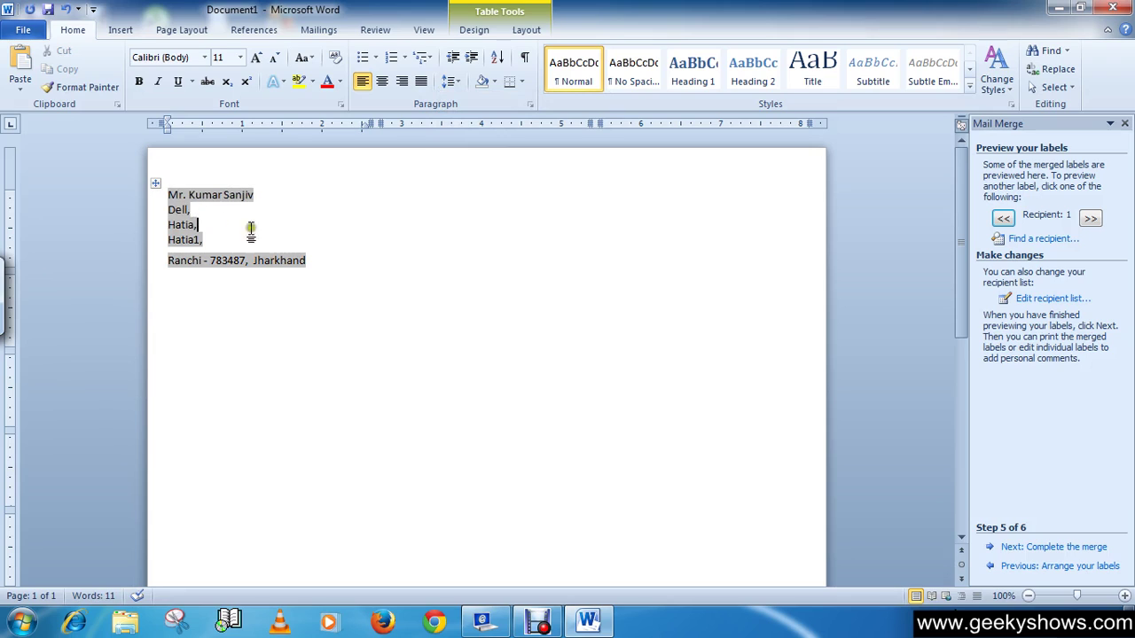
click(281, 188)
click(276, 223)
Update all labels on the sheet with the layout of the first label.
click(320, 35)
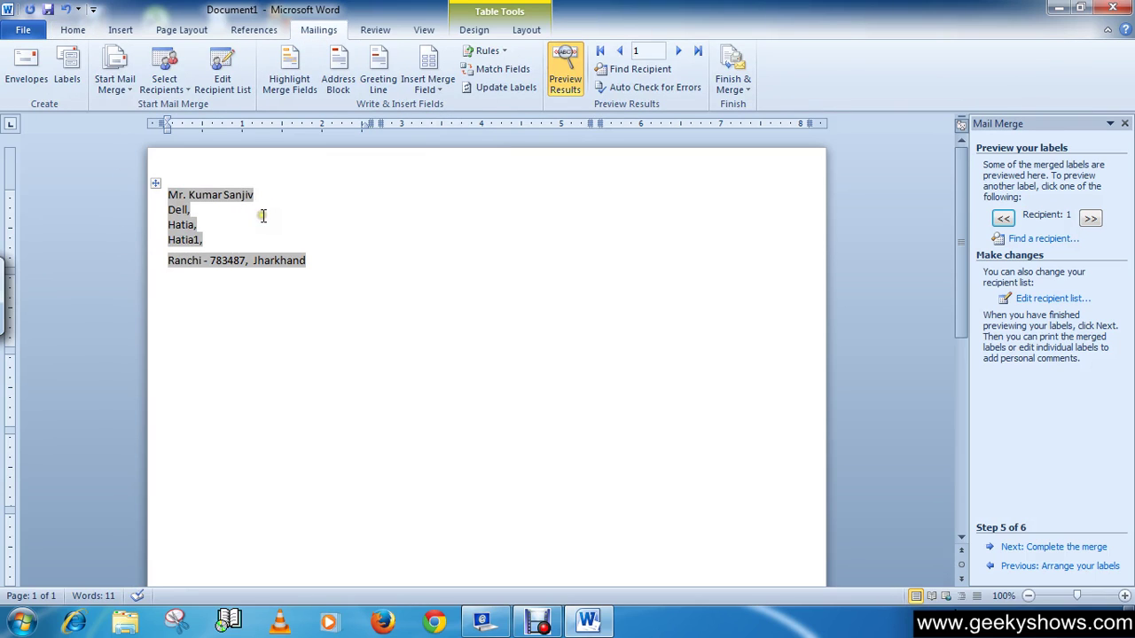
click(213, 195)
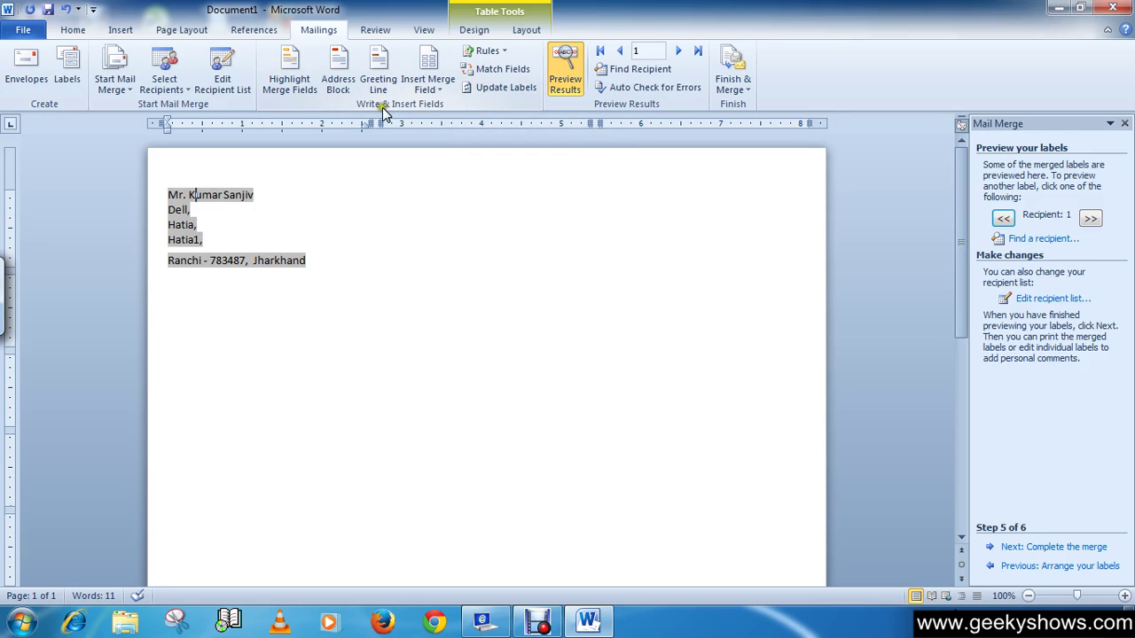
click(514, 88)
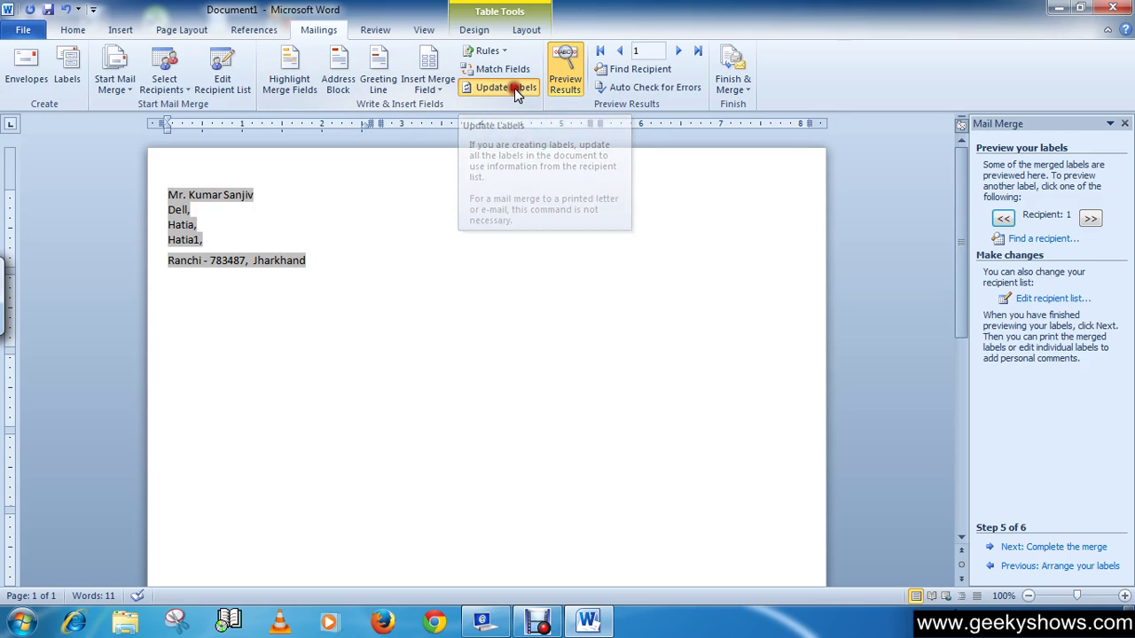
Check the merged recipient addresses in the individual labels across both rows of the preview.
click(304, 275)
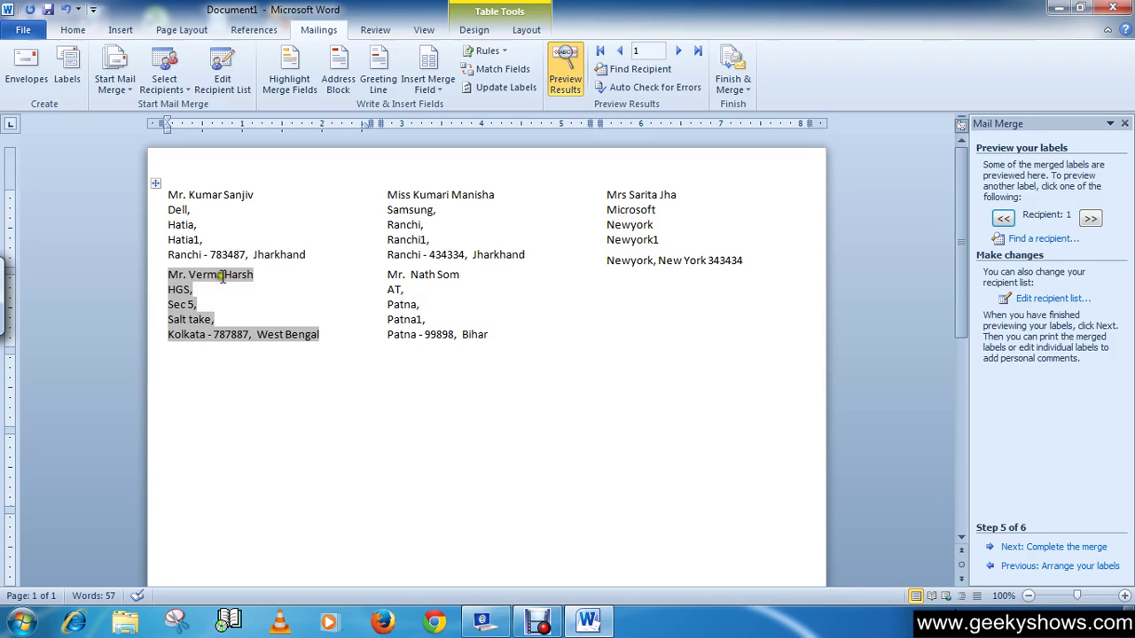
click(202, 214)
click(461, 219)
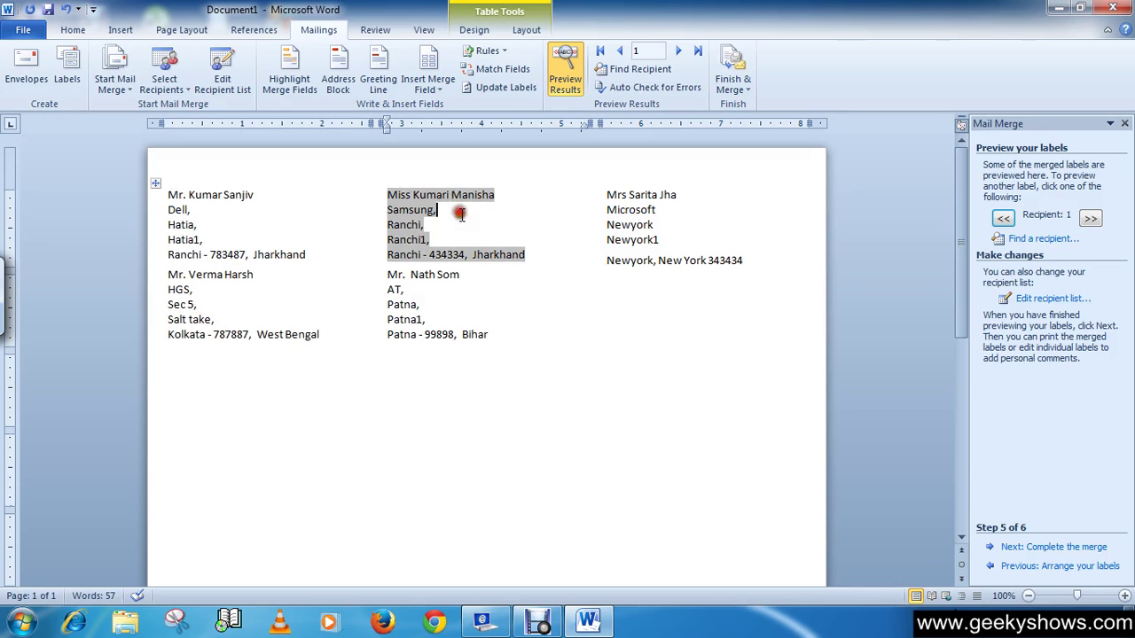
click(638, 214)
click(398, 284)
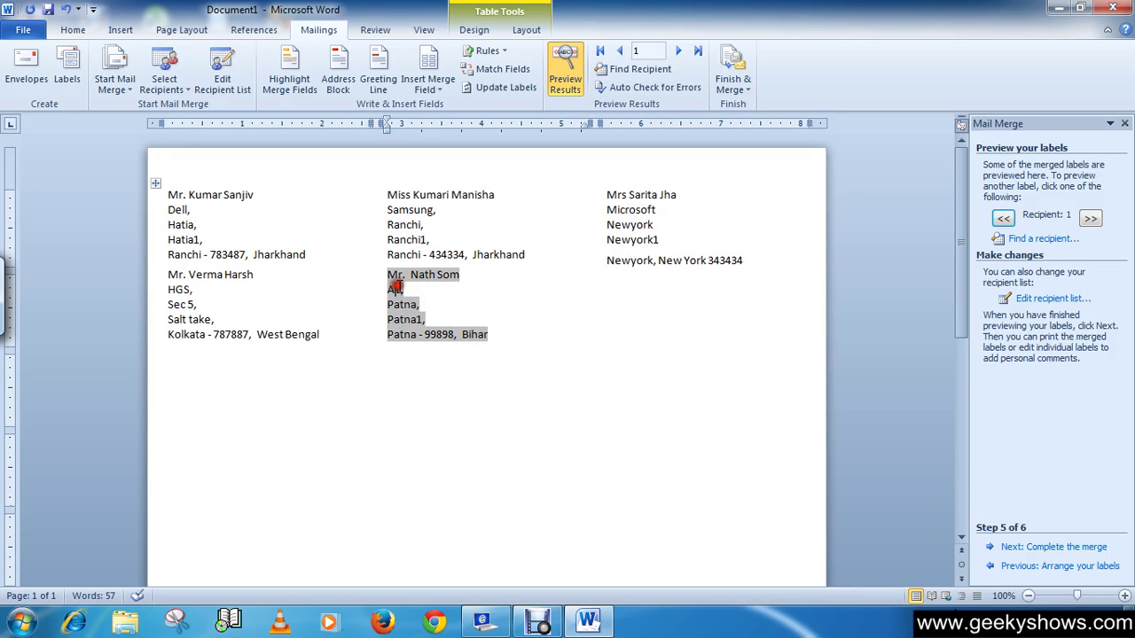
click(252, 291)
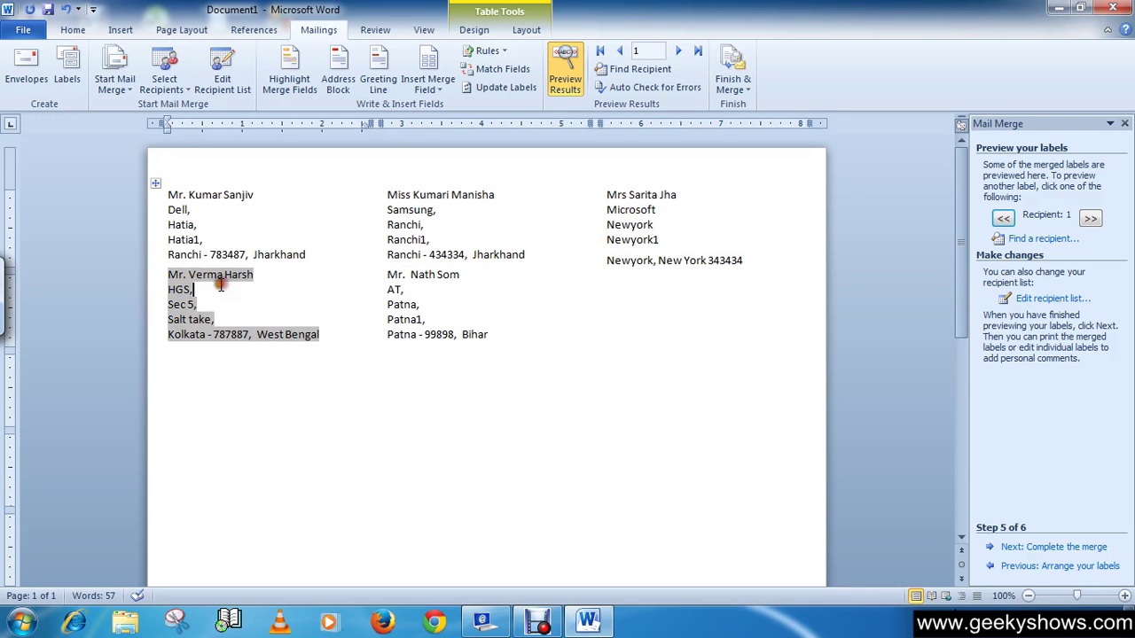
click(508, 319)
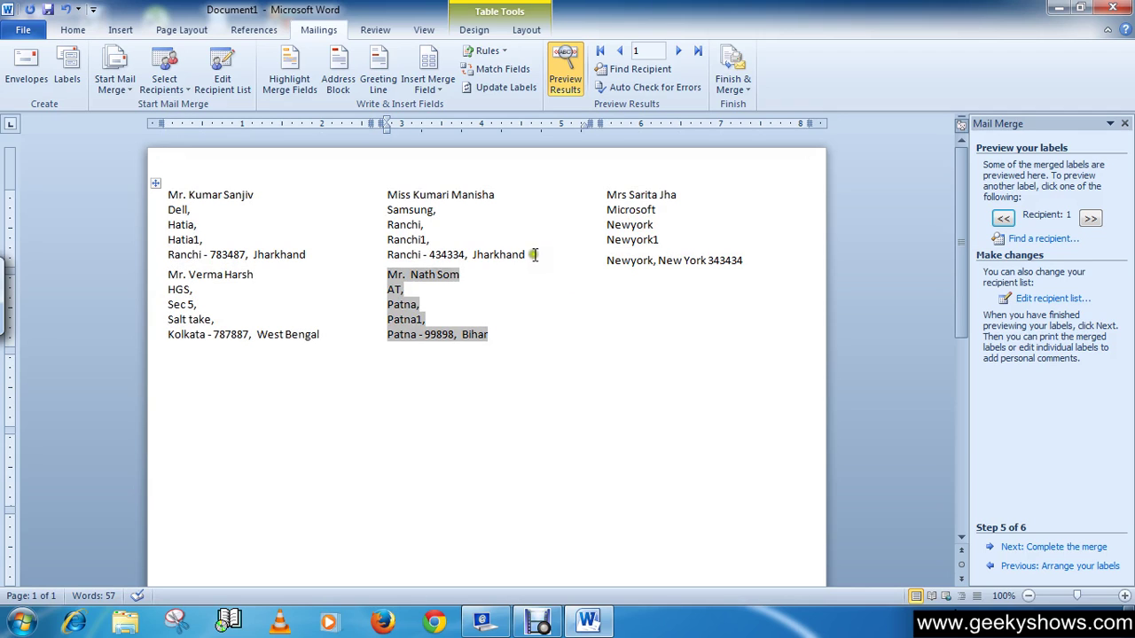